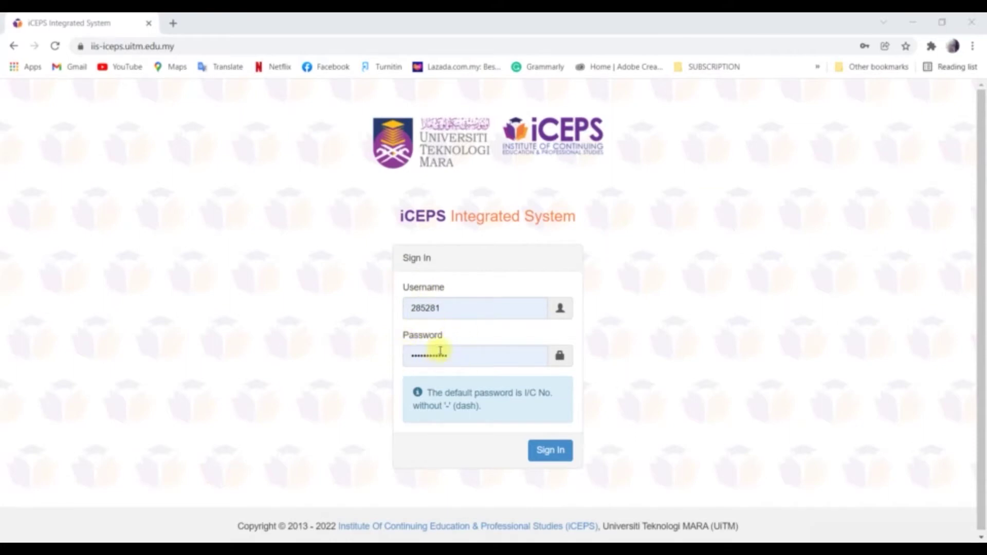
# - Sign in to the iCEPS Integrated System with the account's username and password
pyautogui.click(549, 451)
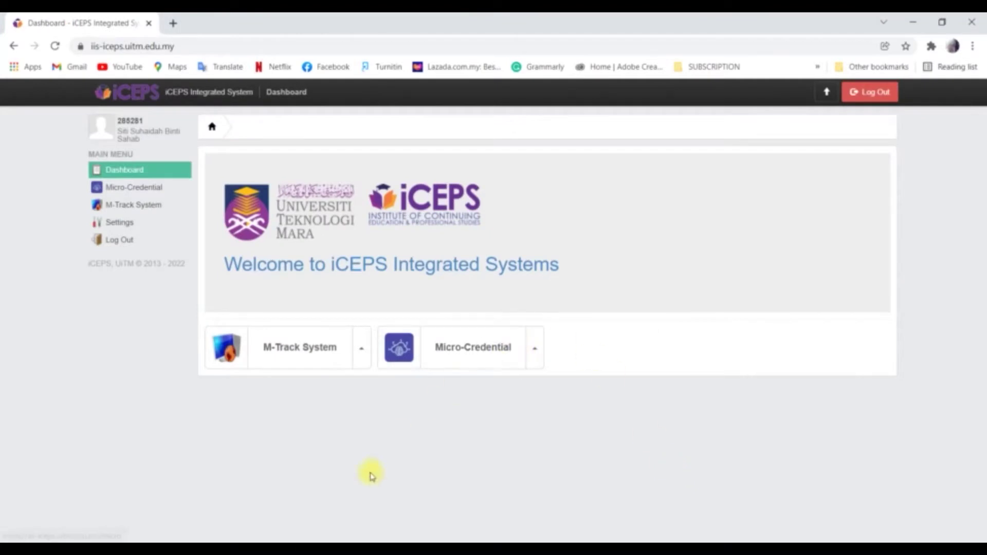
# - Open the M-Track System under the 1301 - MOOC Coordinator role
pyautogui.click(363, 364)
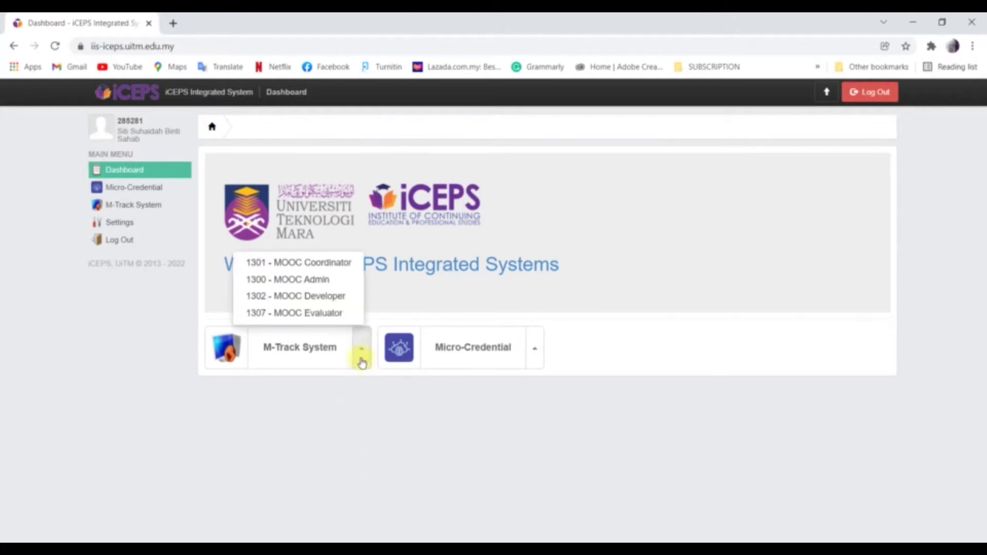
pyautogui.click(315, 262)
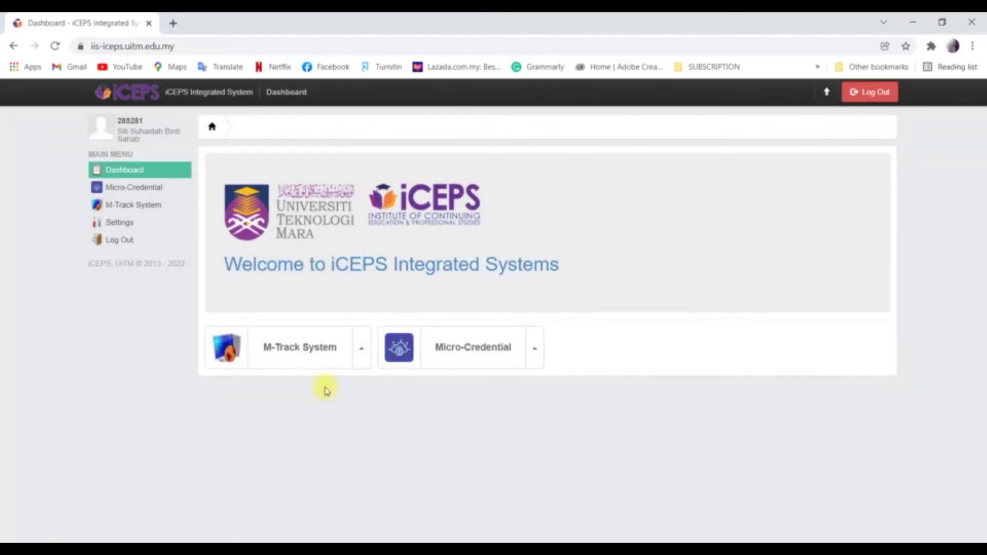
pyautogui.click(297, 352)
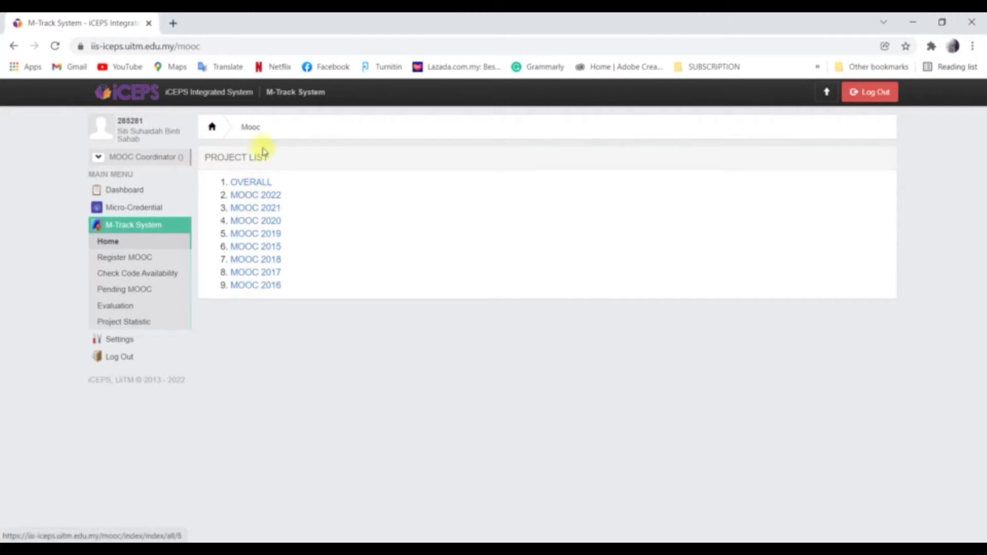
# - Review the MC faculty's MOOC list in Project Statistic's Mooc Progress, then return to Home
pyautogui.click(149, 323)
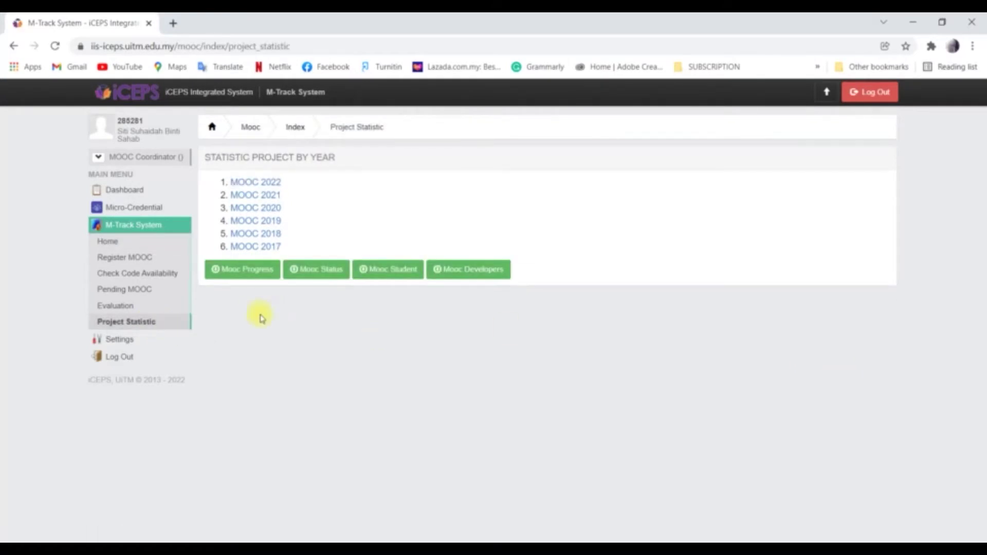
pyautogui.click(247, 271)
pyautogui.scroll(-1, 342, 249)
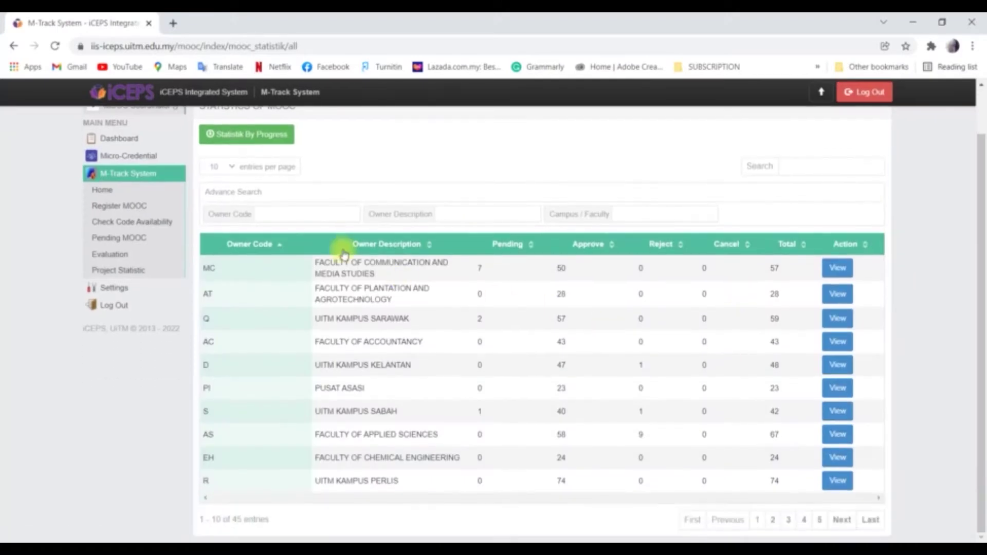
pyautogui.click(837, 268)
pyautogui.scroll(-6, 579, 203)
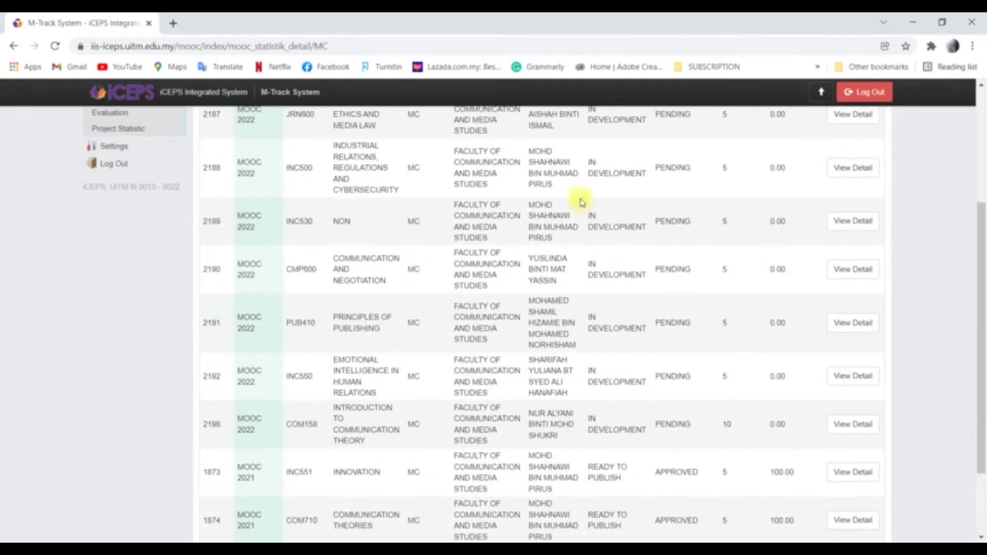
pyautogui.scroll(6, 597, 444)
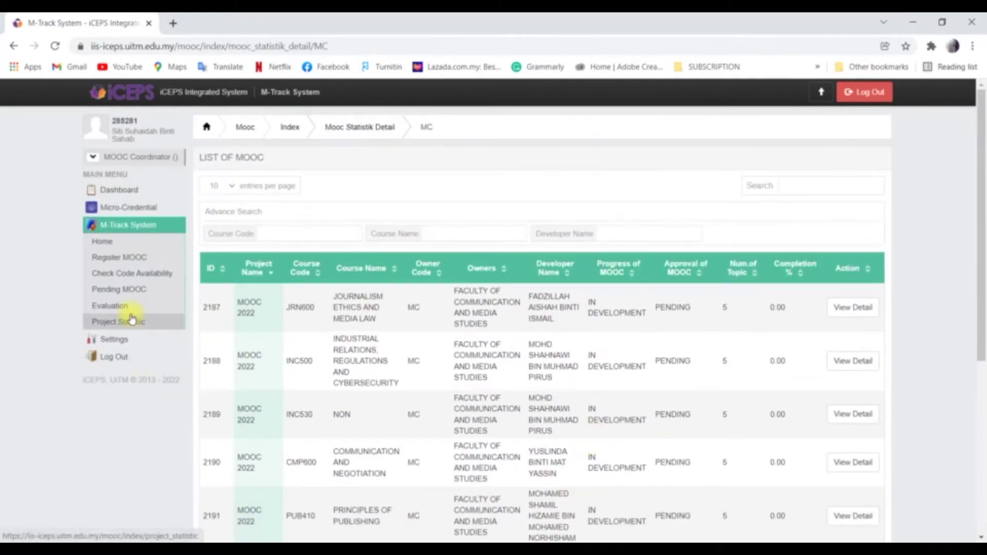
pyautogui.click(125, 245)
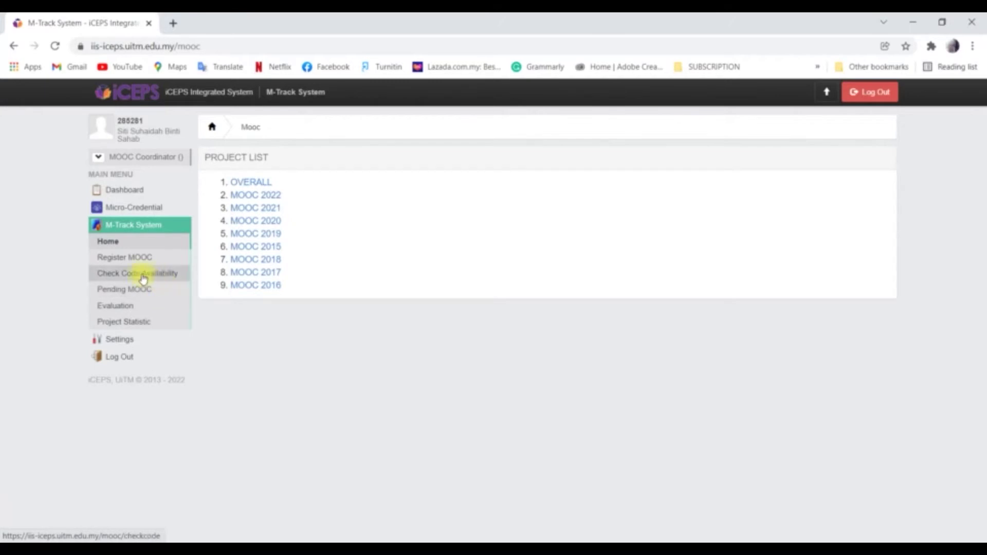
# - Check course codes CMA443 and BCM563, finding both already registered
pyautogui.click(157, 280)
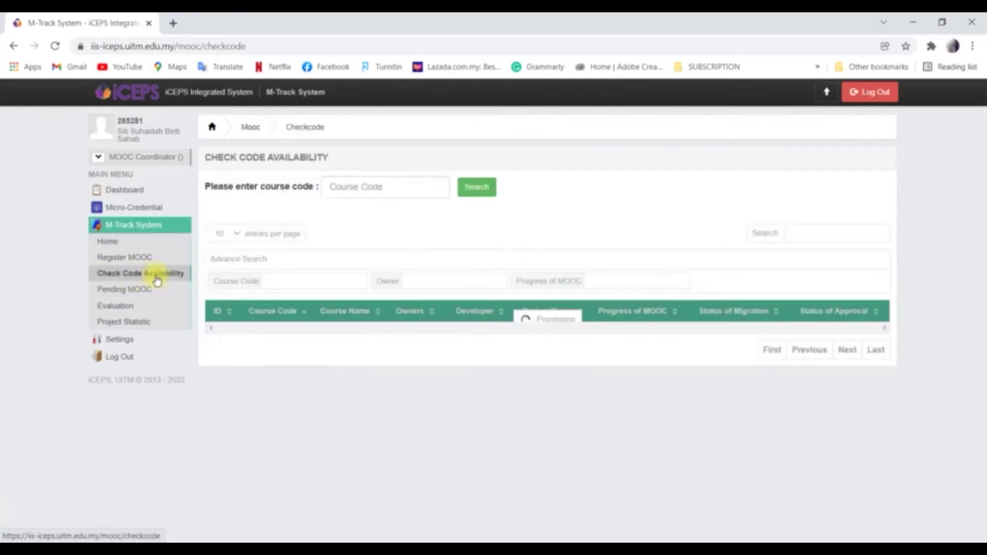
pyautogui.click(333, 186)
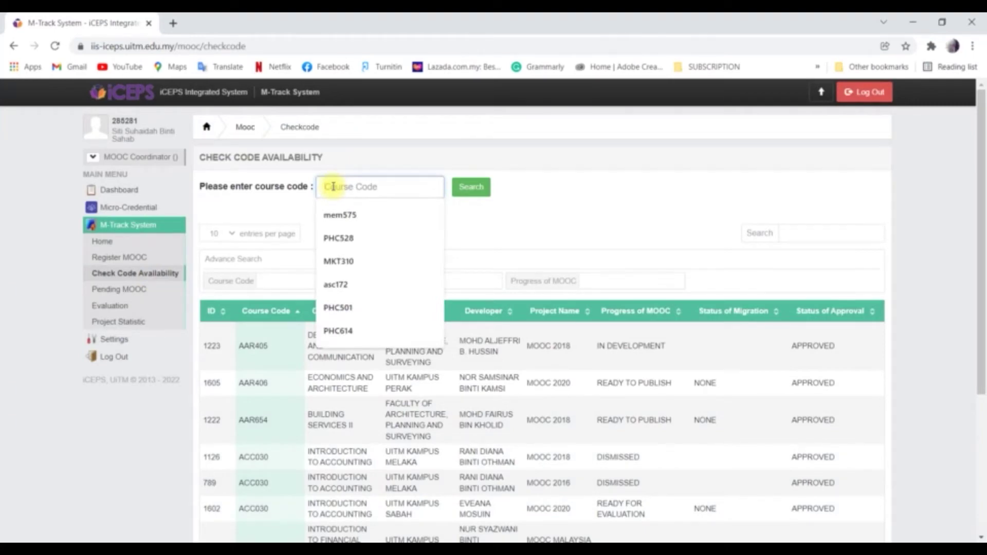
pyautogui.write('CMA443')
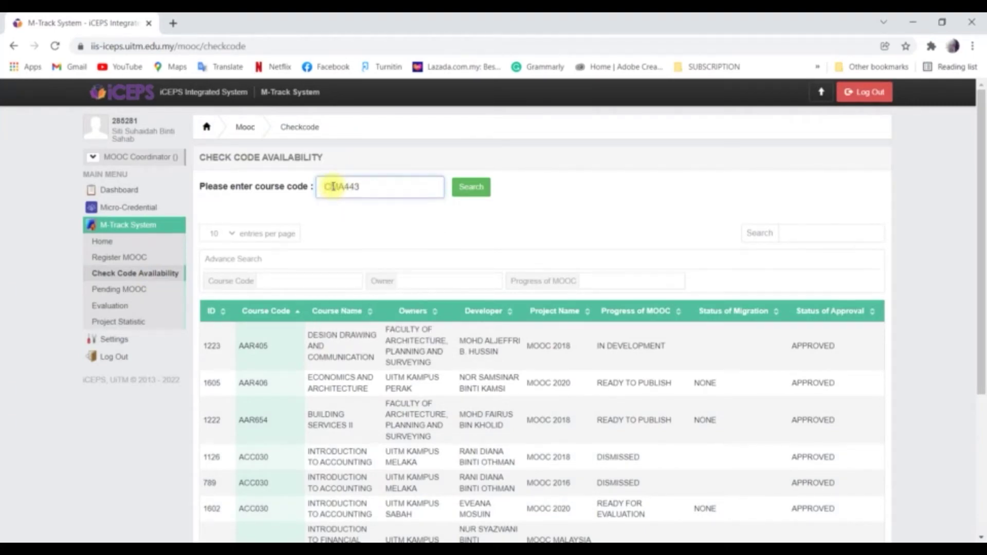
pyautogui.press('Return')
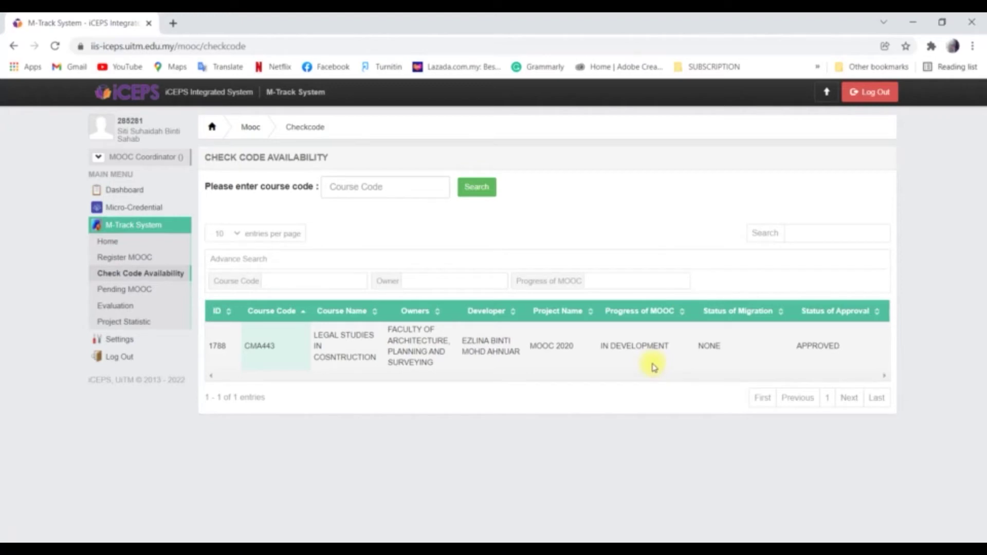
pyautogui.click(391, 194)
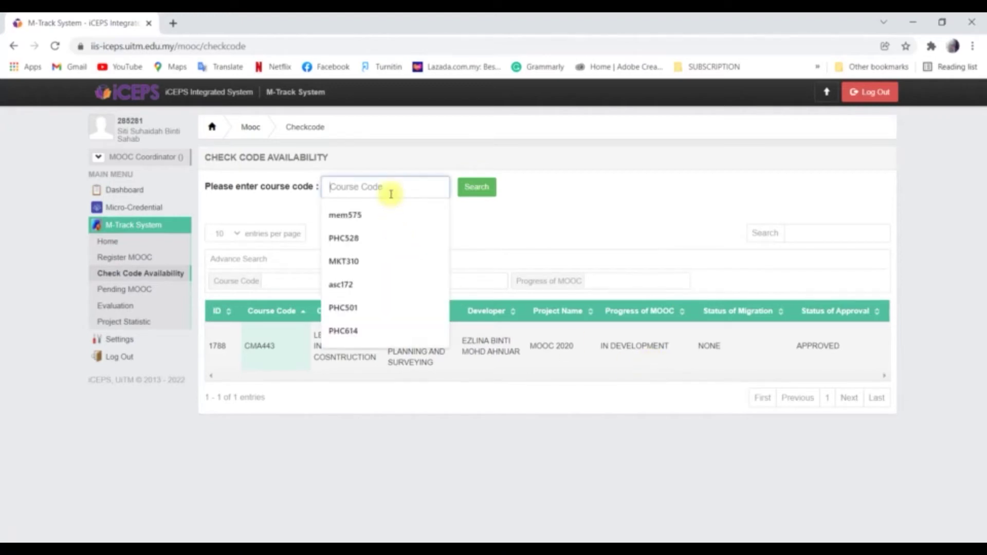
pyautogui.write('BCM563')
pyautogui.press('Return')
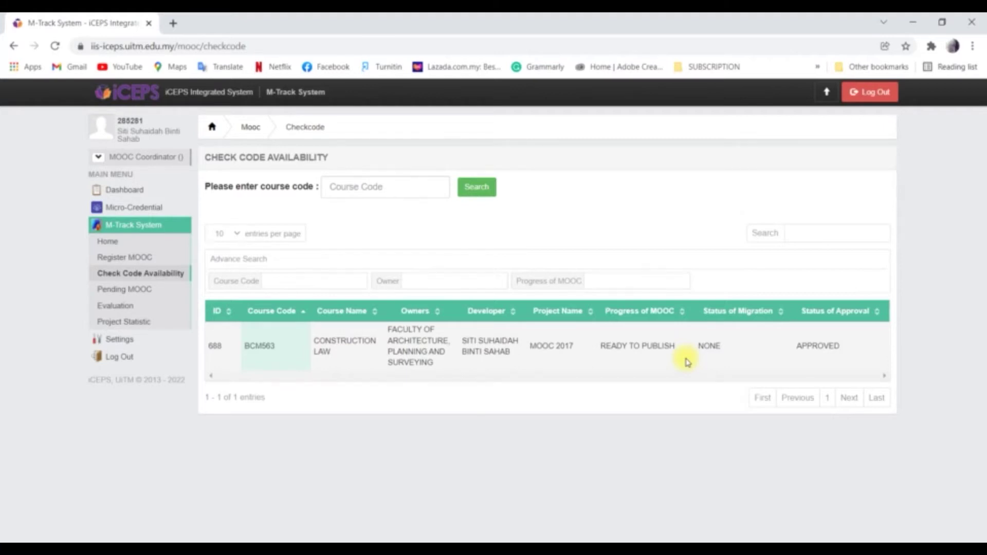
# - Check course code CMA534, which returns no records, then go to Register MOOC
pyautogui.click(414, 187)
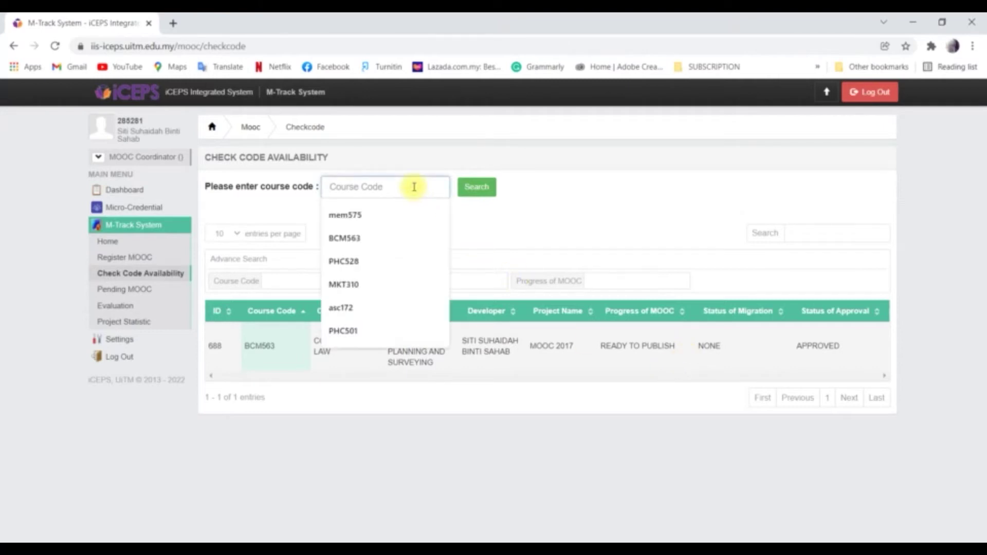
pyautogui.write('CMA')
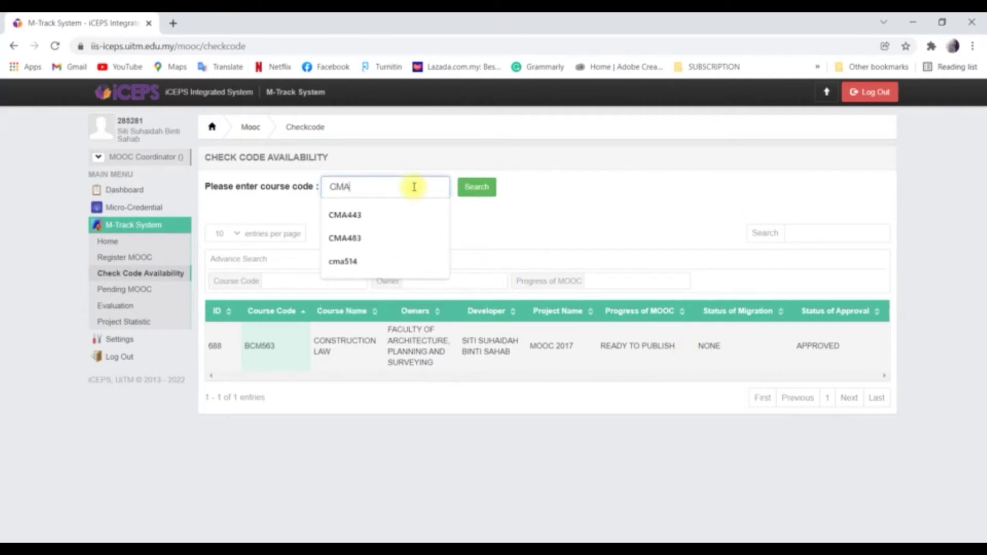
pyautogui.write('534')
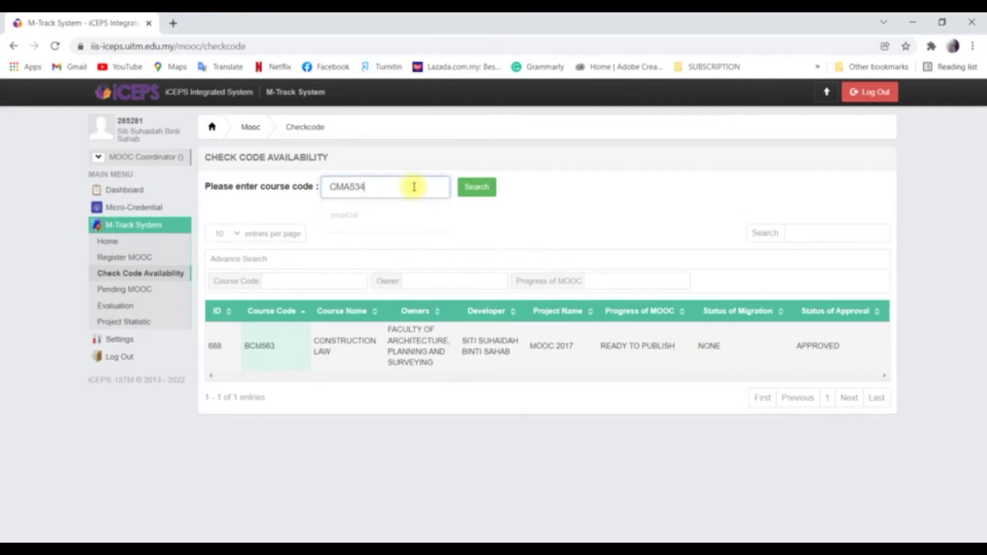
pyautogui.click(484, 191)
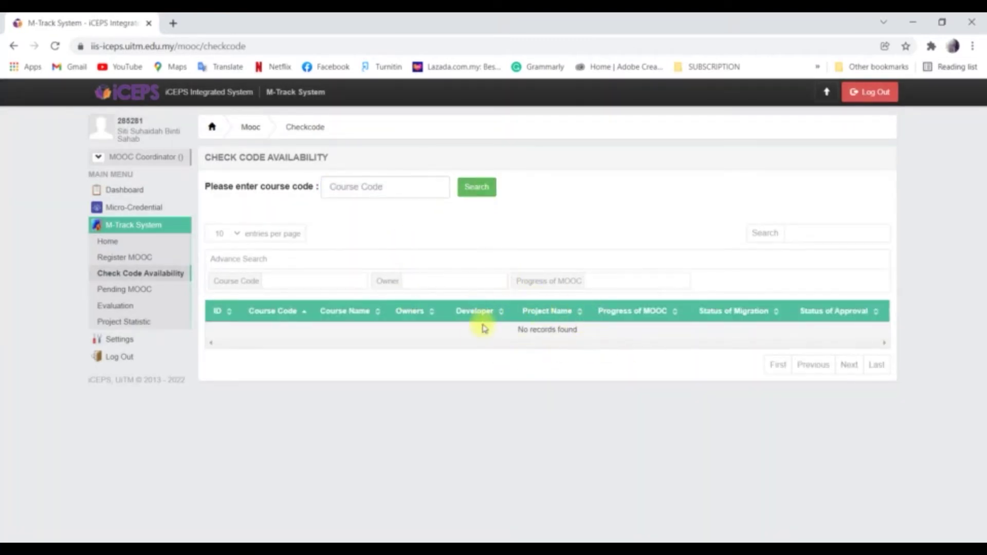
pyautogui.click(126, 258)
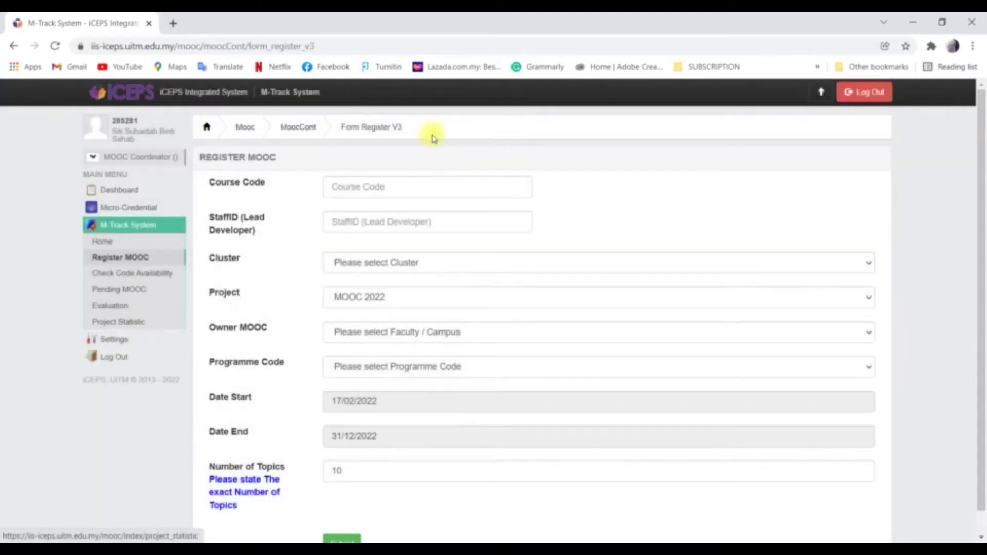
# - Enter course code CMA534 and the lead developer's staff ID so the course details load
pyautogui.click(385, 181)
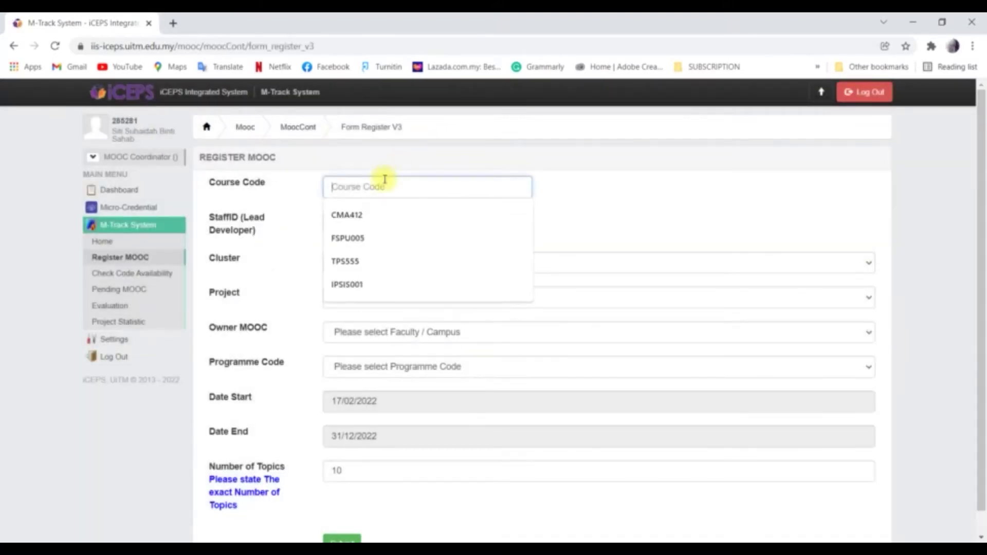
pyautogui.write('CMA534')
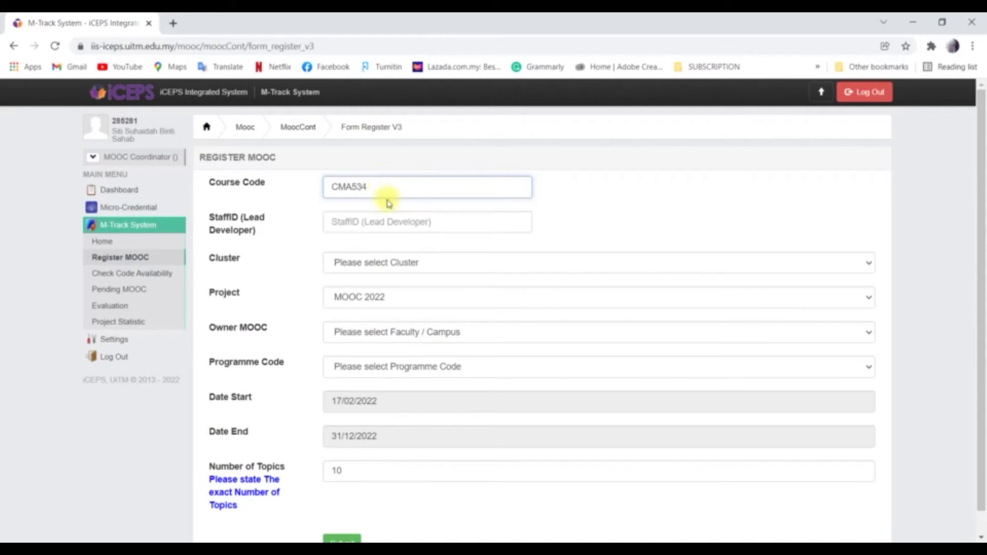
pyautogui.click(378, 224)
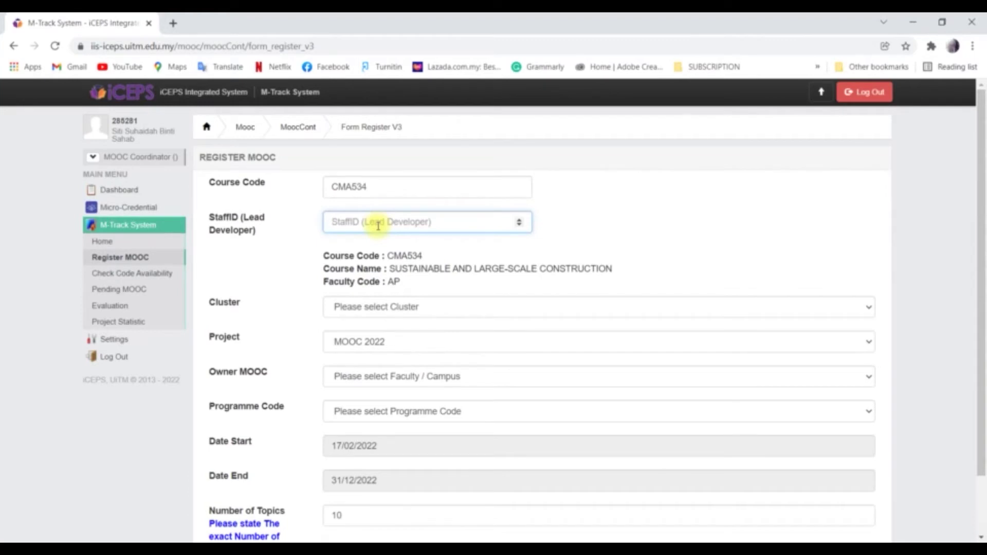
pyautogui.write('299552')
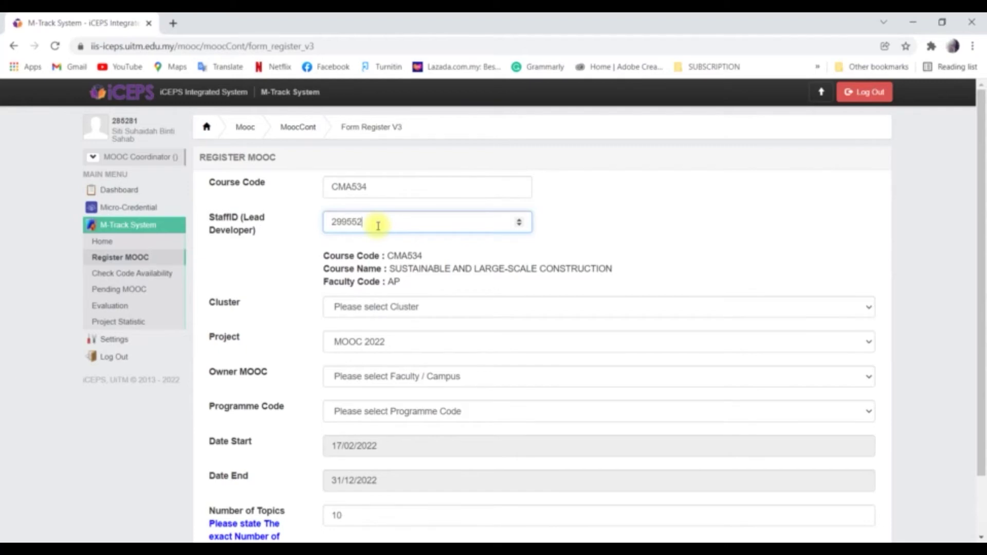
pyautogui.click(386, 305)
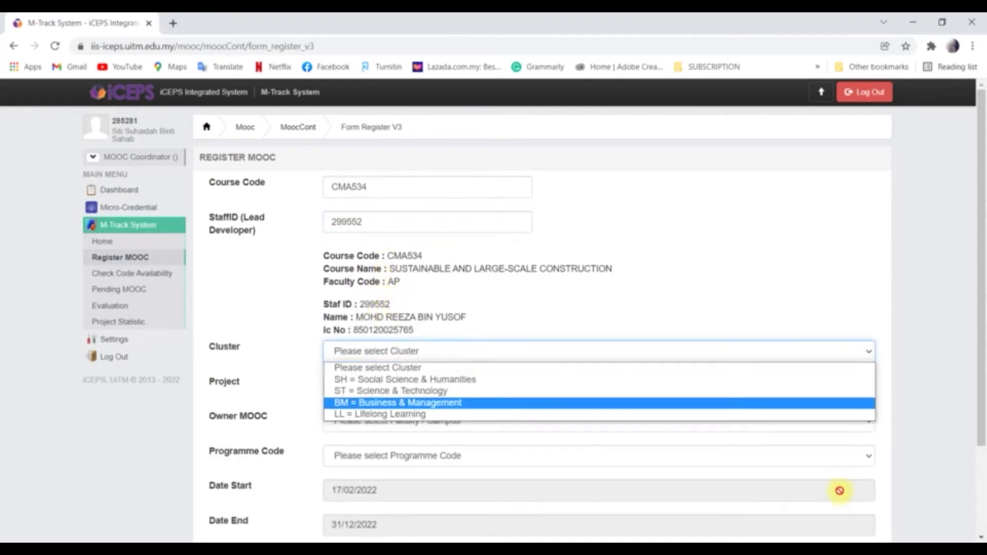
pyautogui.click(784, 244)
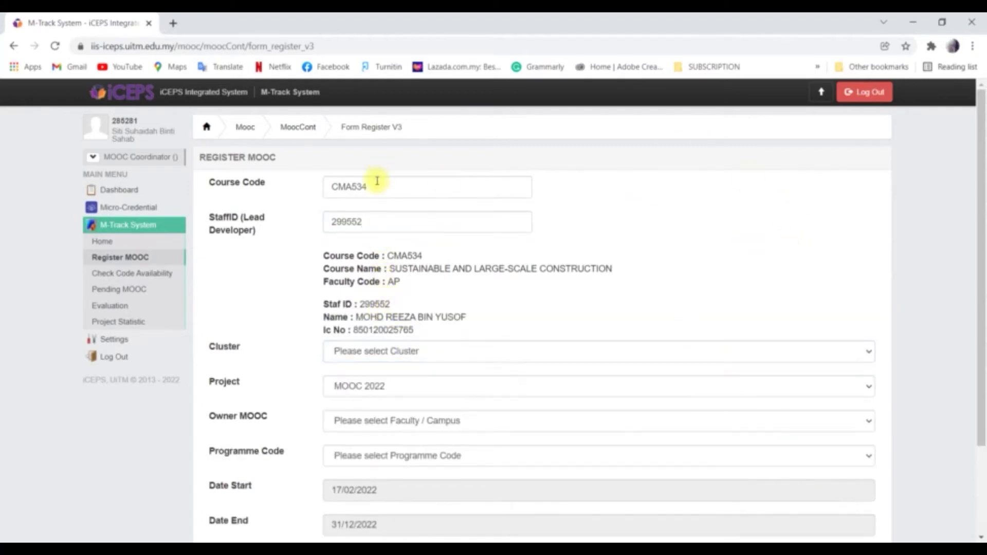
pyautogui.moveTo(377, 180); pyautogui.dragTo(325, 183)
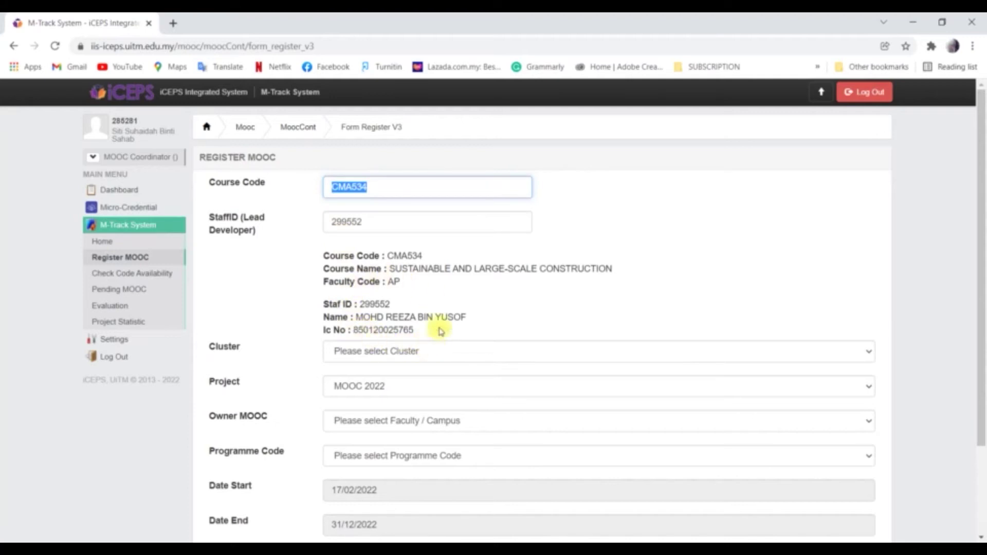
pyautogui.scroll(-1, 379, 283)
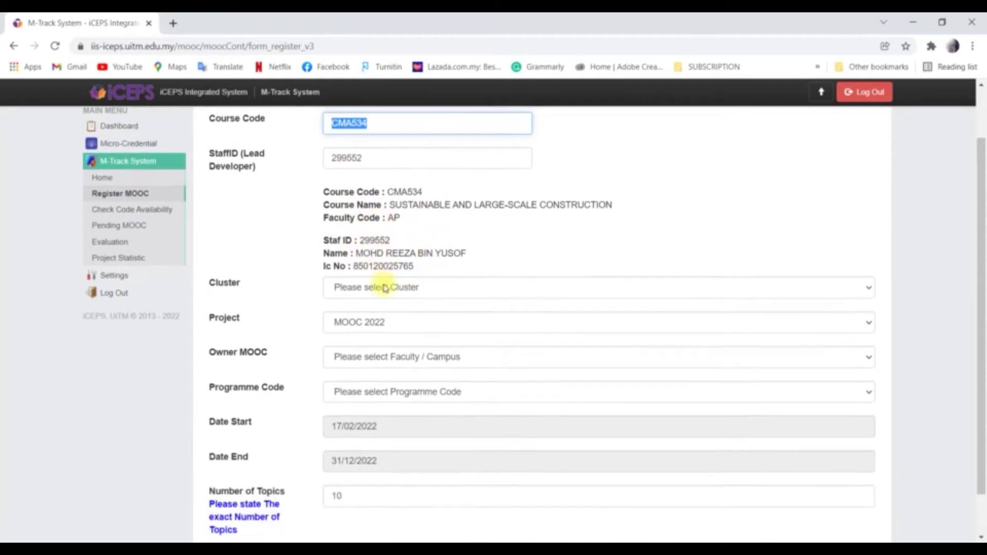
# - Set cluster to ST = Science & Technology and owner to Faculty of Architecture, Planning and Surveying
pyautogui.click(421, 289)
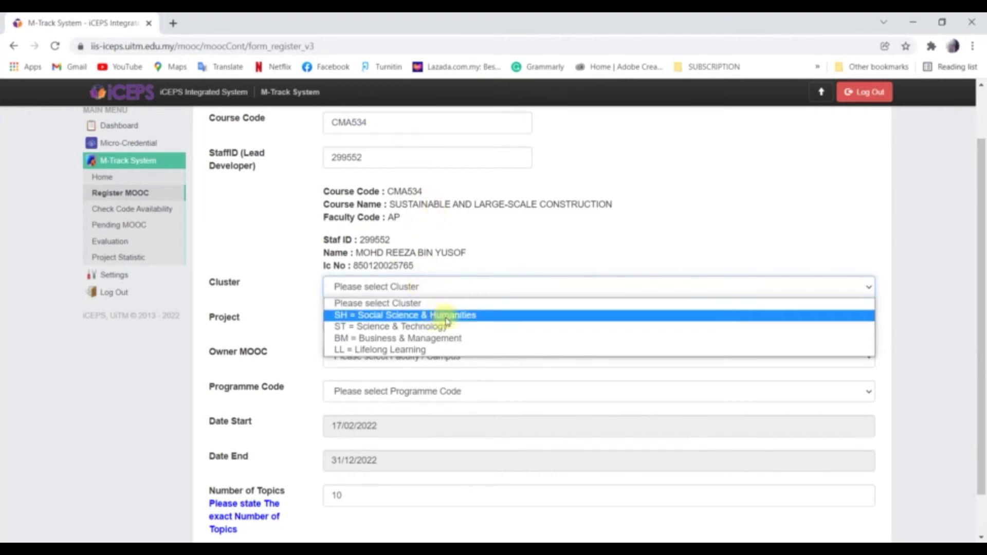
pyautogui.click(431, 328)
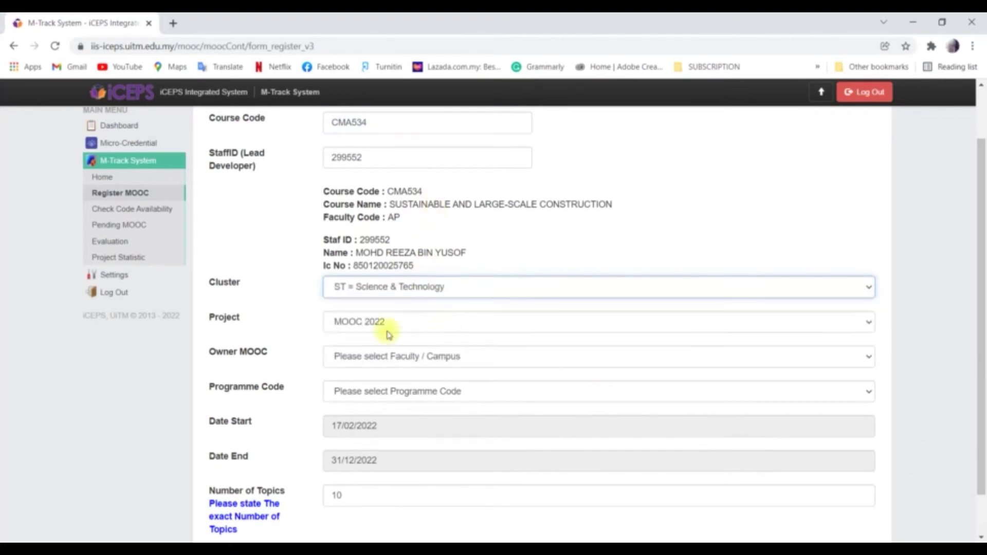
pyautogui.scroll(-1, 381, 321)
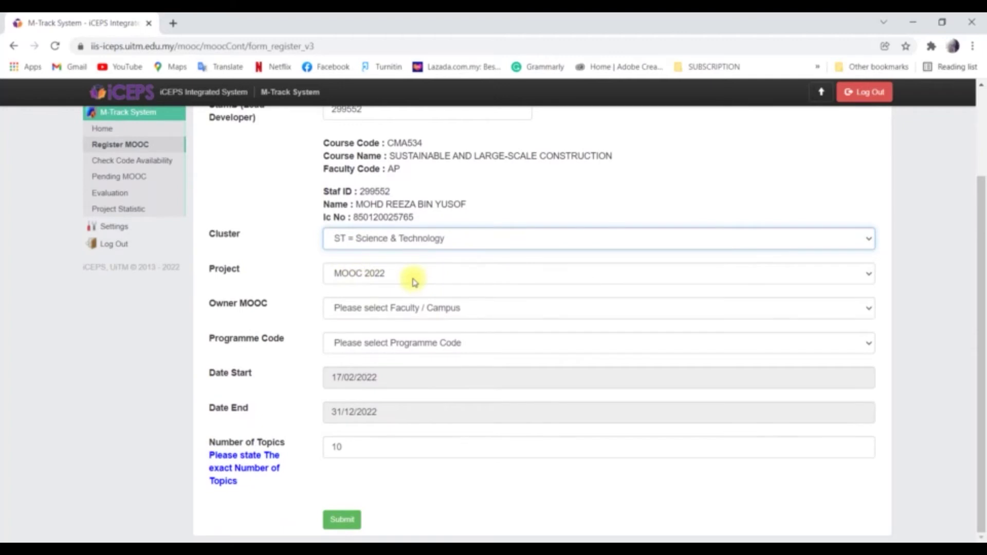
pyautogui.click(405, 314)
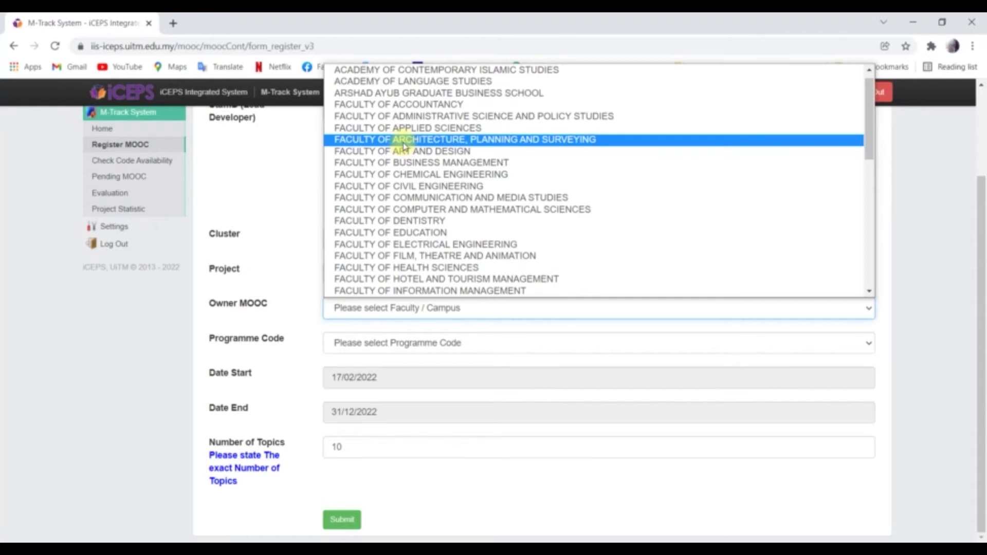
pyautogui.click(404, 140)
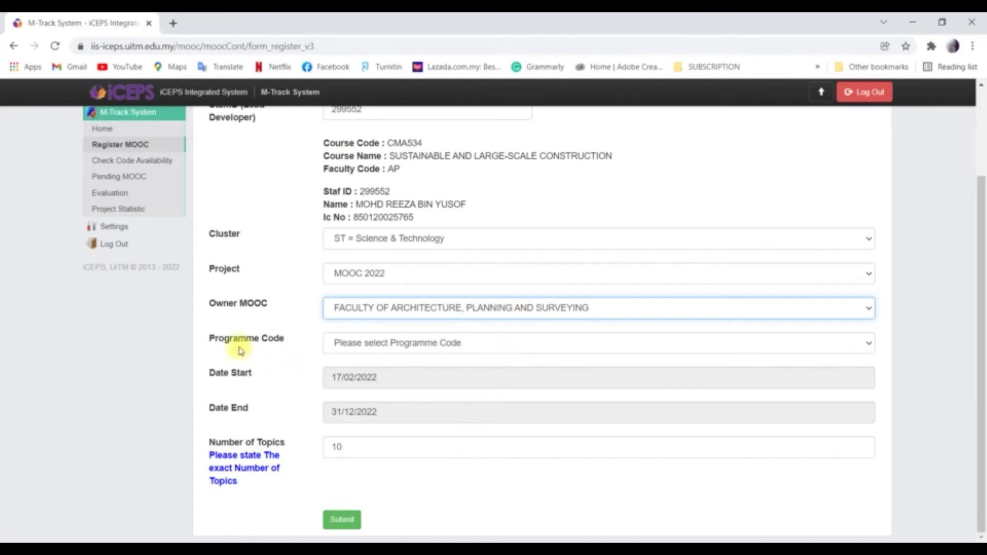
# - Choose programme AP246 - Bachelor of Science (Hons.) Construction Management and set topics to 8
pyautogui.click(484, 348)
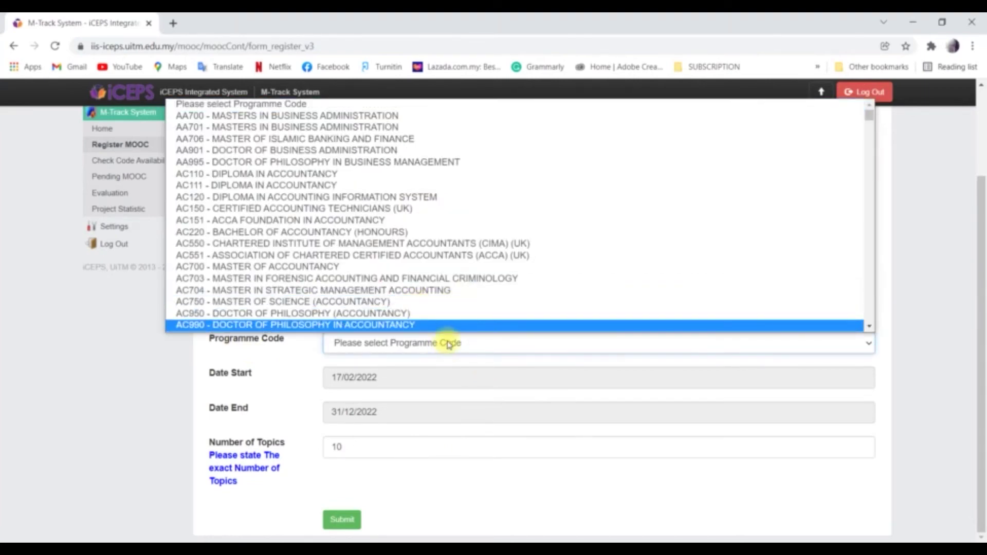
pyautogui.write('ap')
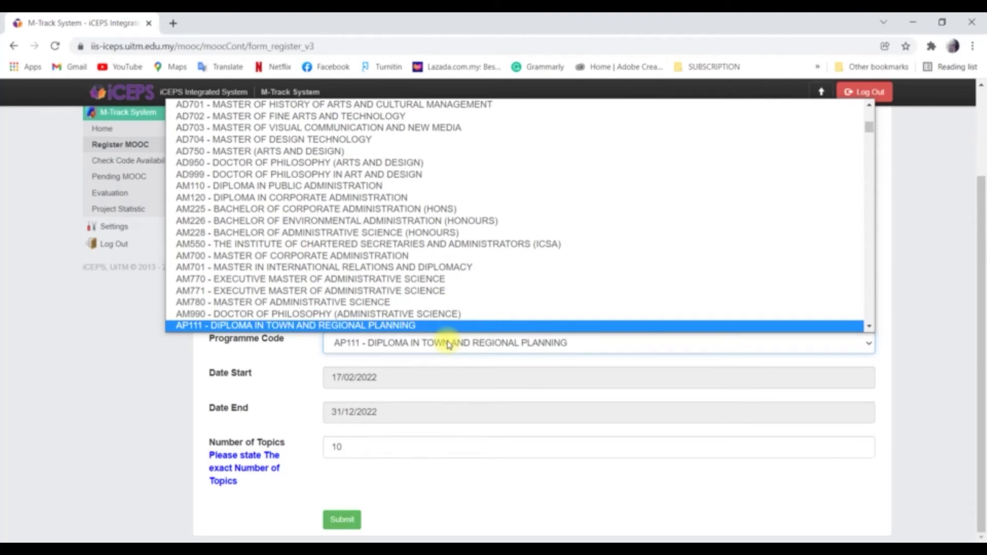
pyautogui.scroll(-5, 396, 304)
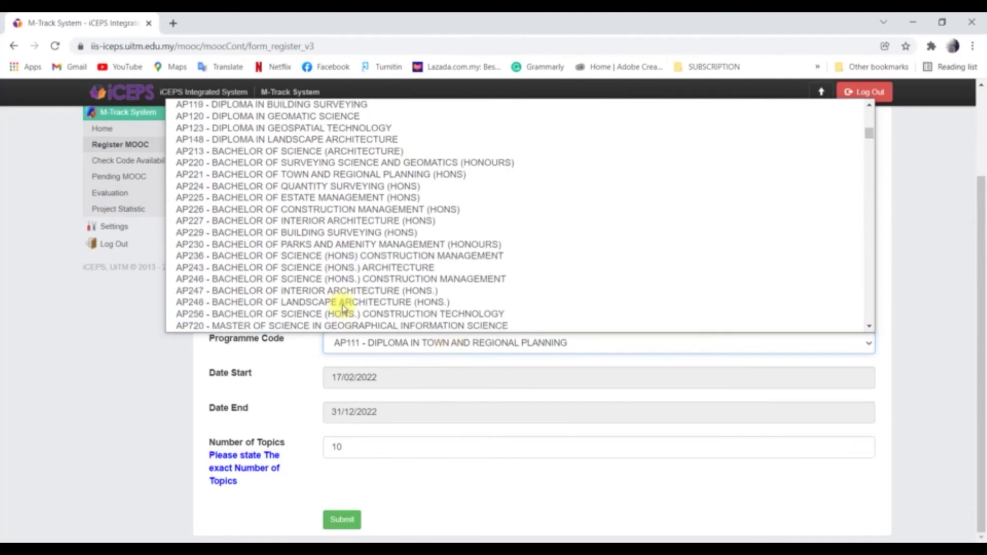
pyautogui.click(270, 278)
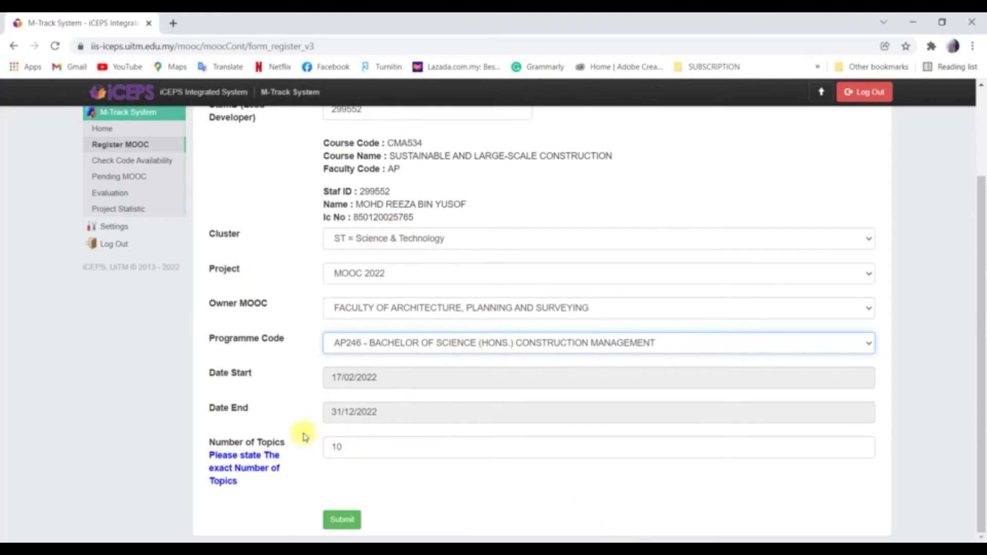
pyautogui.press('Tab')
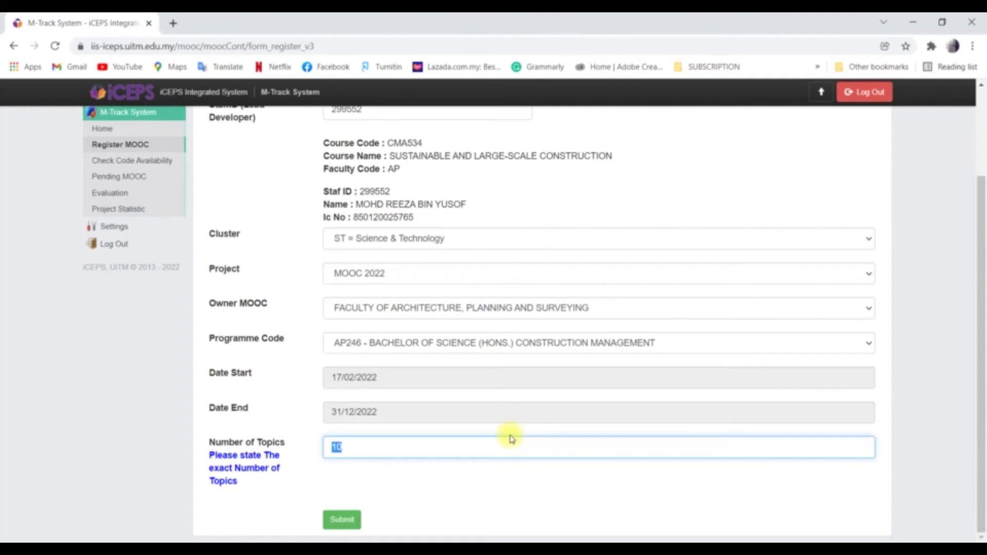
pyautogui.write('8')
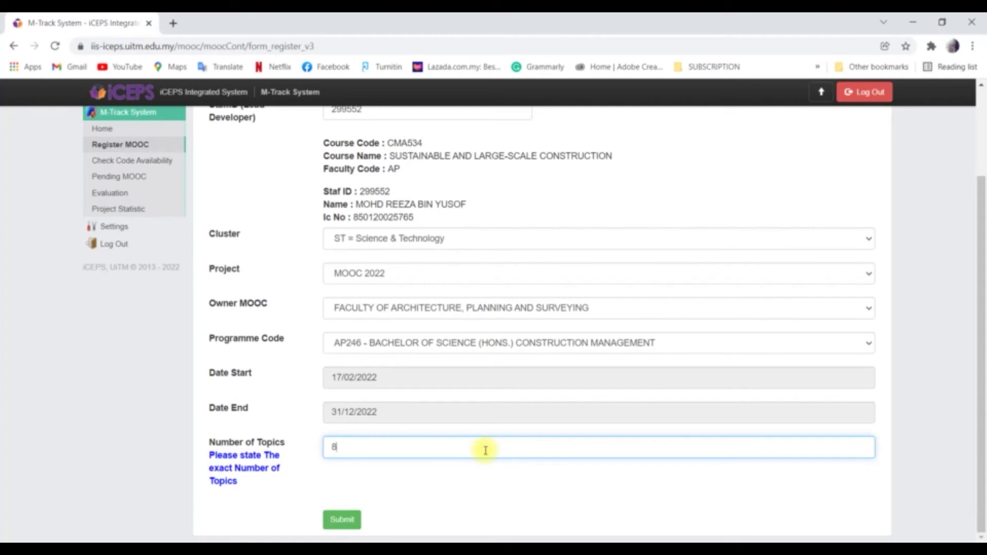
# - Submit the CMA534 MOOC registration
pyautogui.click(343, 528)
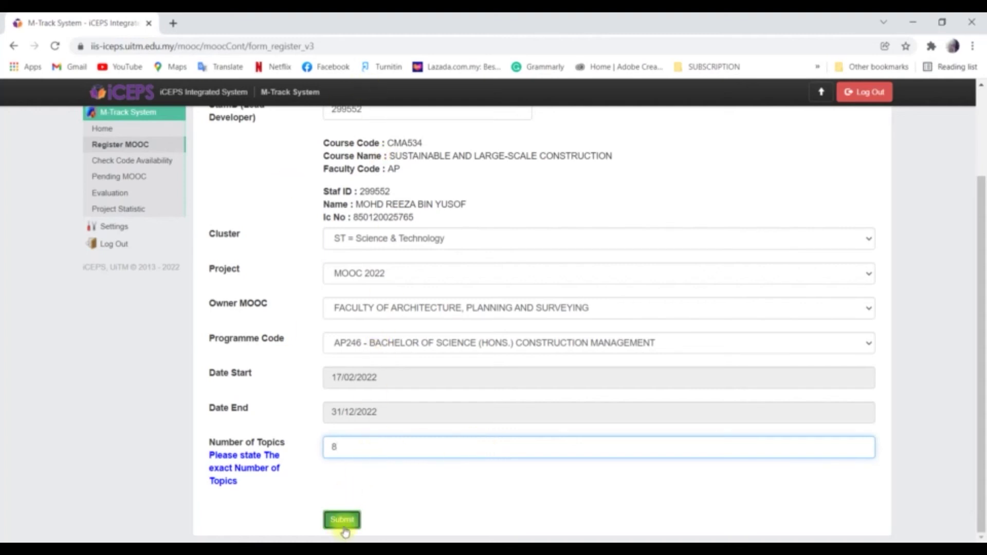
pyautogui.scroll(-2, 976, 369)
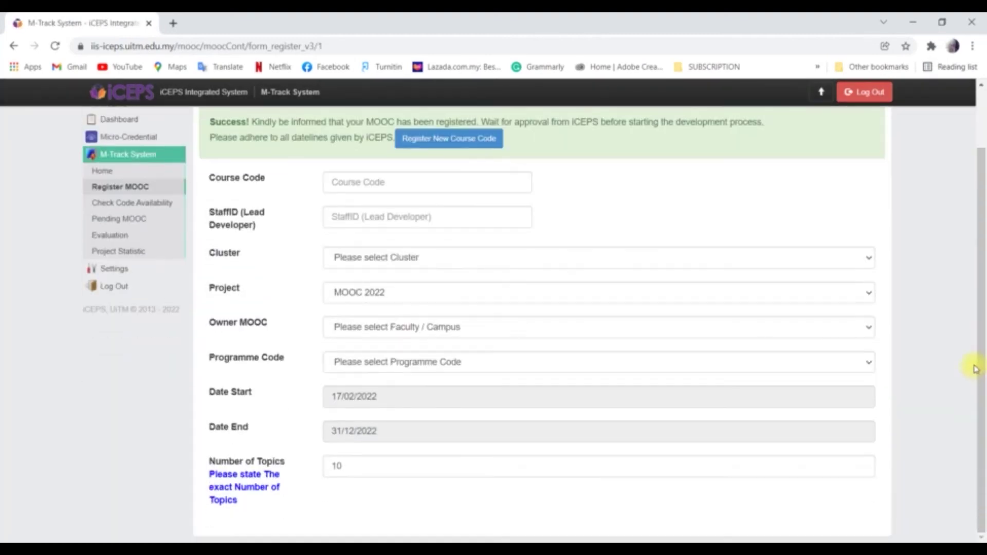
pyautogui.scroll(2, 975, 369)
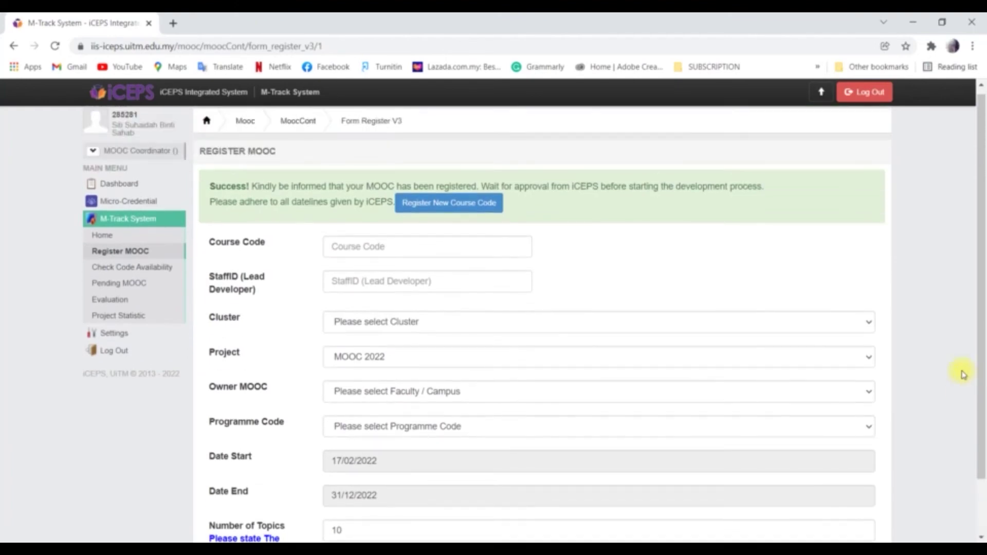
# - Check the MOOC 2022 pending-approval list, which shows no records, then start a fresh Register MOOC form
pyautogui.click(115, 283)
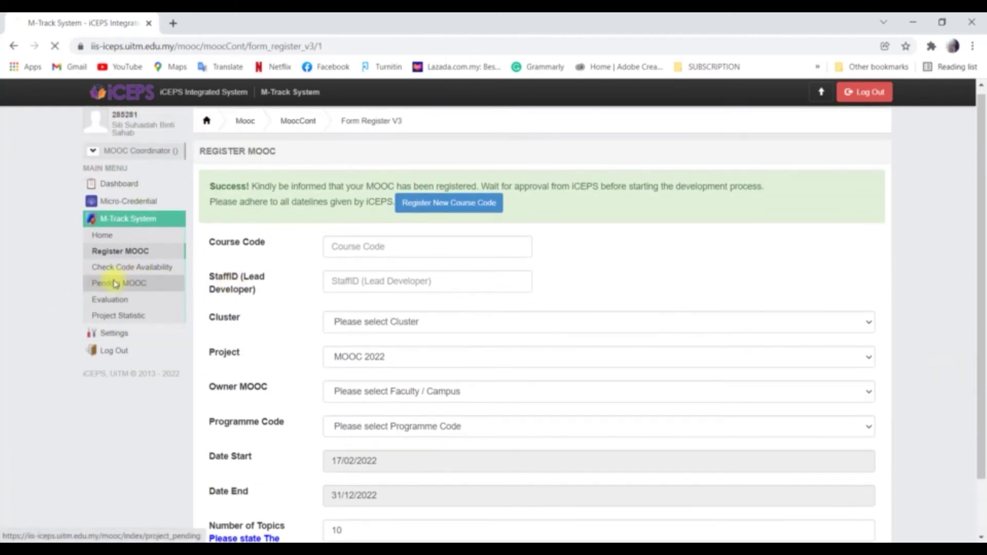
pyautogui.click(268, 184)
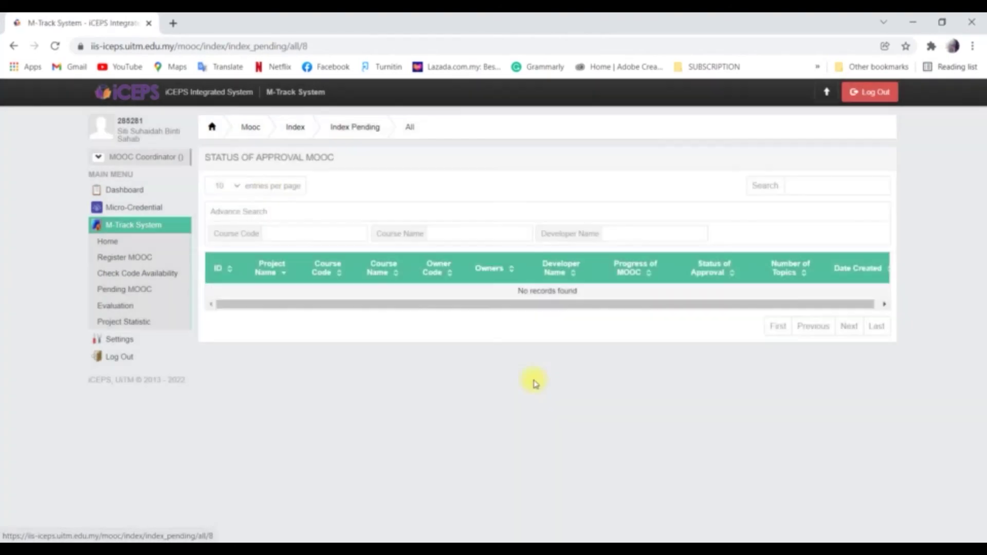
pyautogui.click(55, 45)
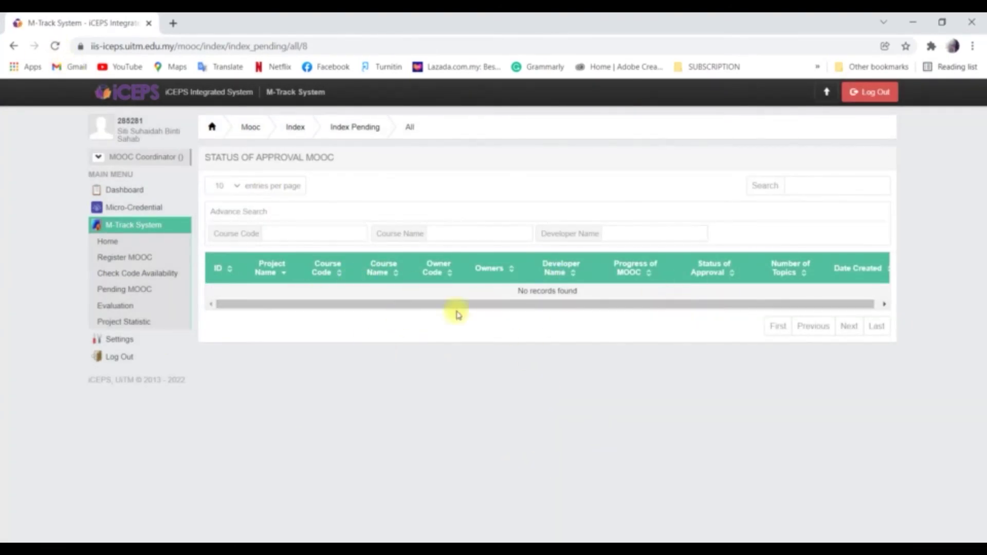
pyautogui.click(125, 258)
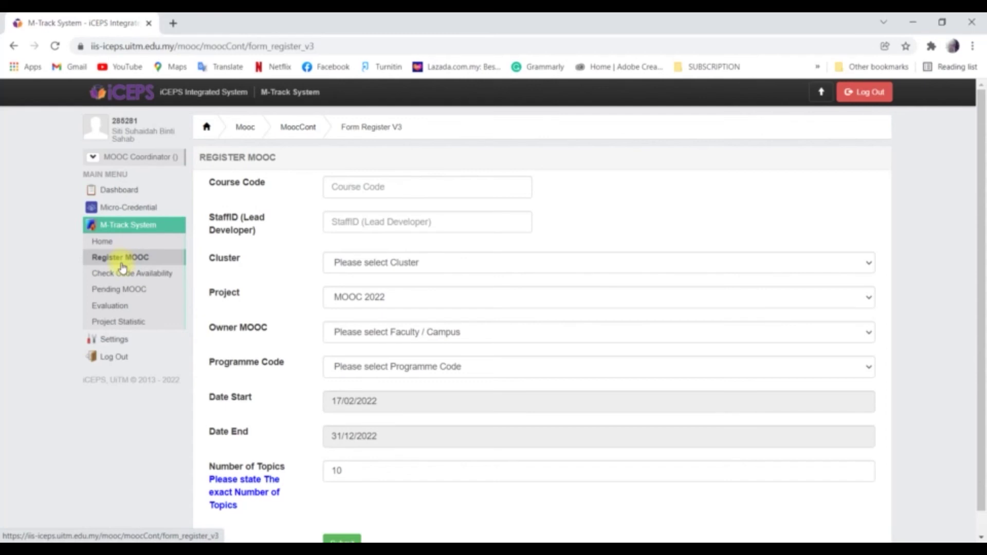
# - Enter course code FSPU006, see it rejected as unregistered, and start registering it as a course
pyautogui.click(366, 187)
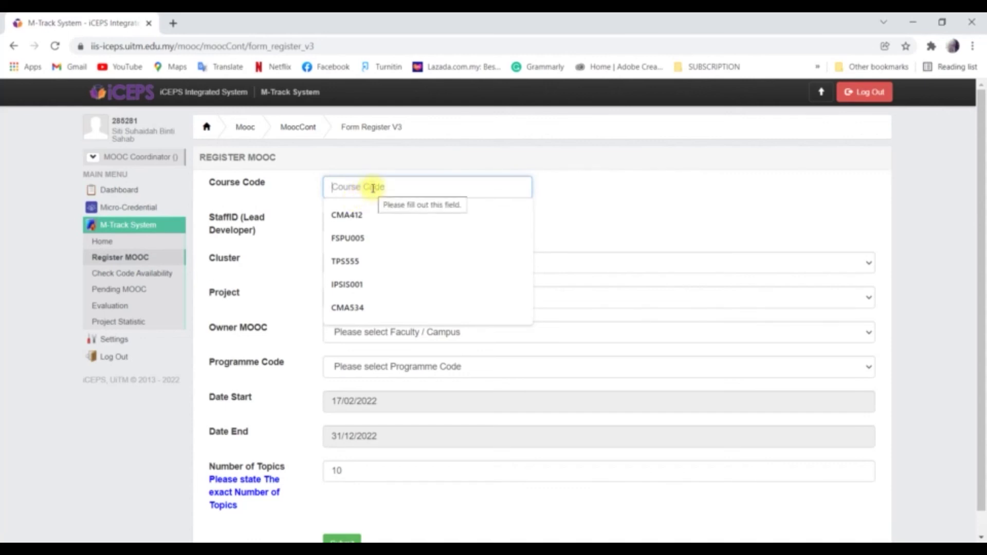
pyautogui.write('FSP')
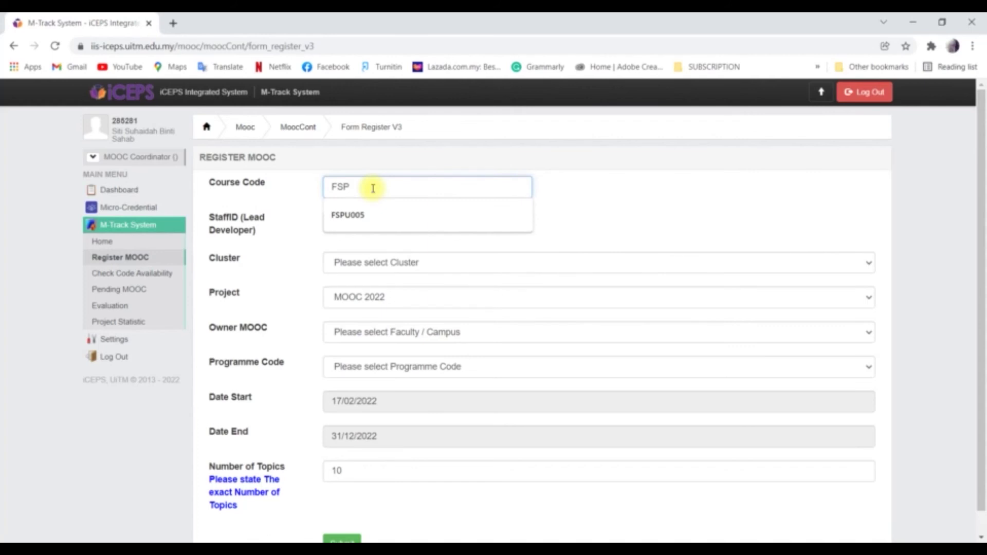
pyautogui.write('U006')
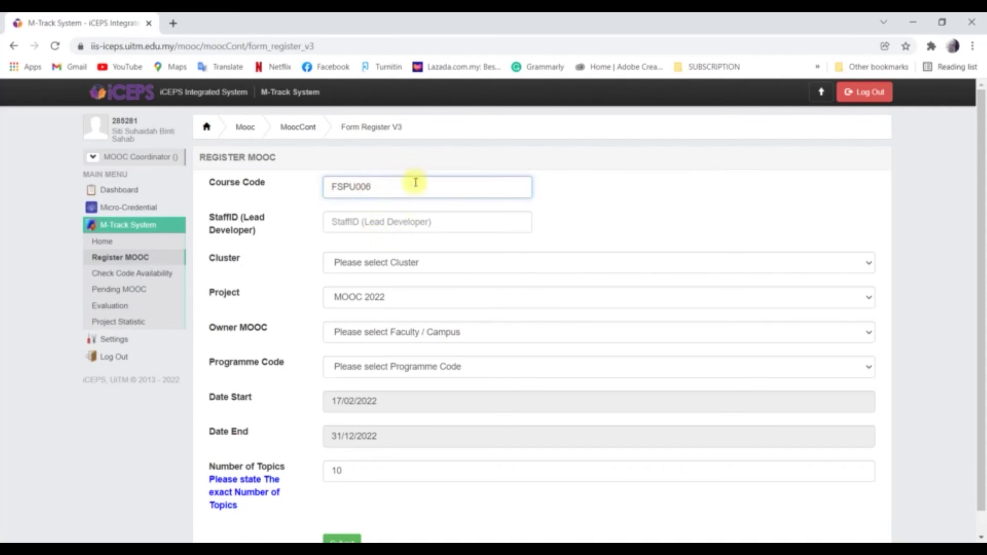
pyautogui.click(339, 235)
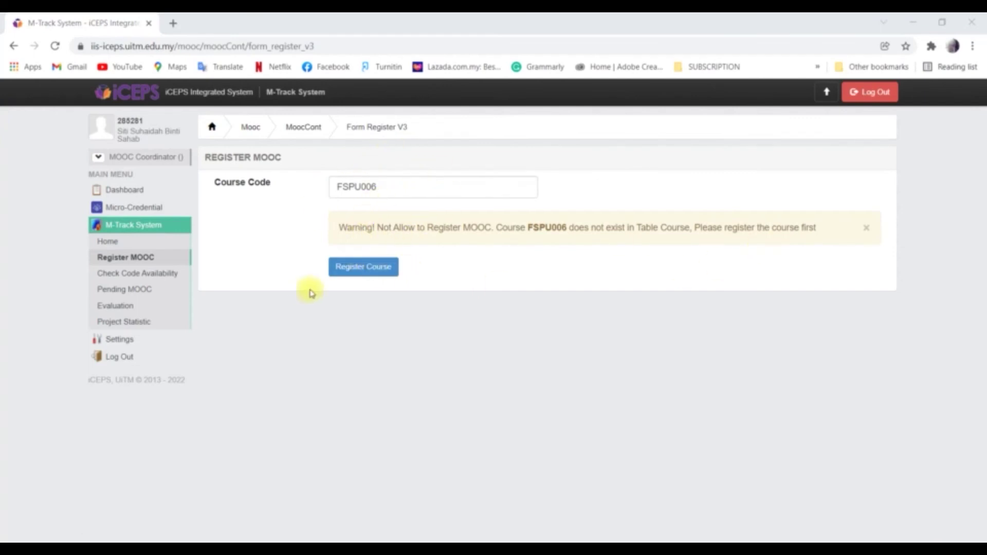
pyautogui.click(364, 267)
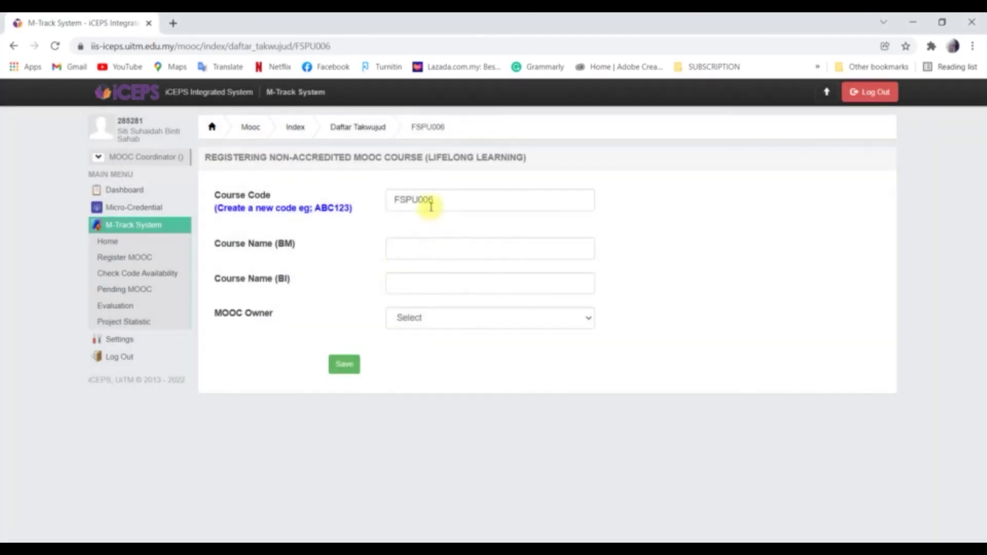
# - Save course FSPU006 with BM and BI names and owner Faculty of Architecture, Planning and Surveying
pyautogui.click(413, 250)
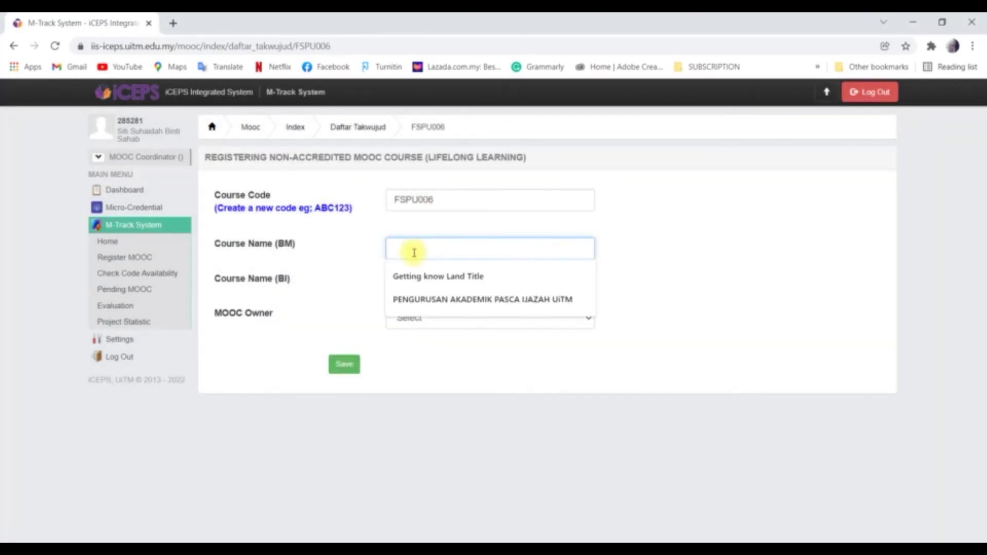
pyautogui.click(313, 275)
pyautogui.click(475, 276)
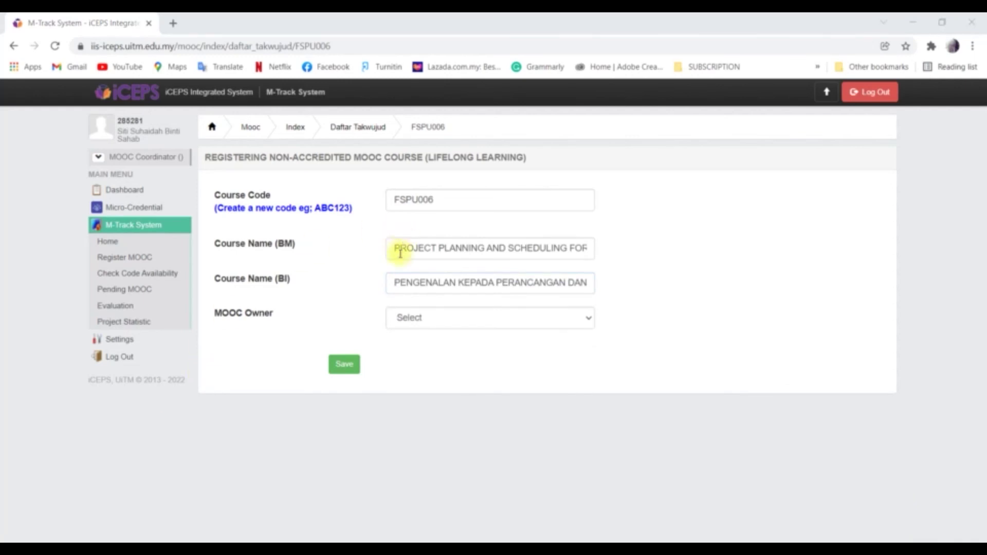
pyautogui.click(409, 324)
pyautogui.scroll(-4, 522, 302)
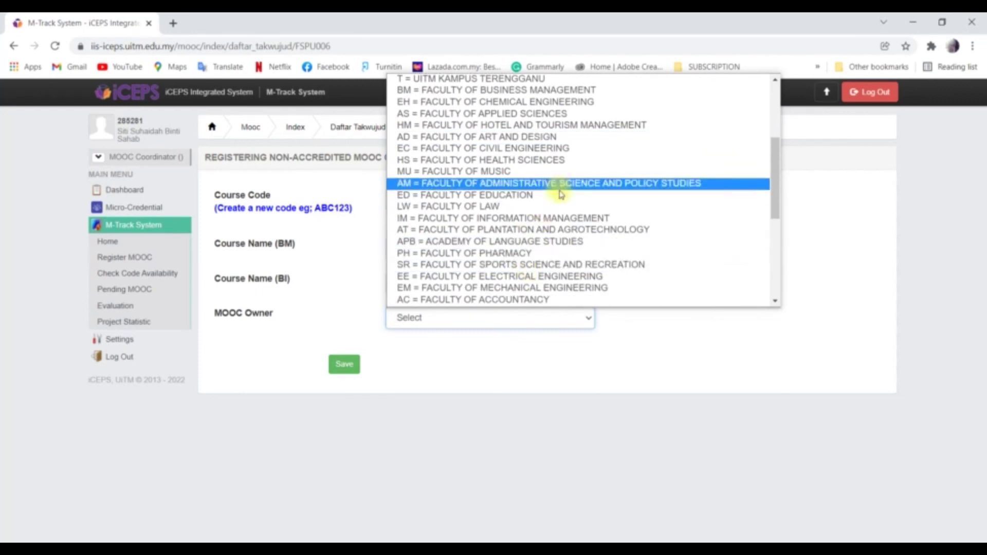
pyautogui.scroll(-4, 562, 189)
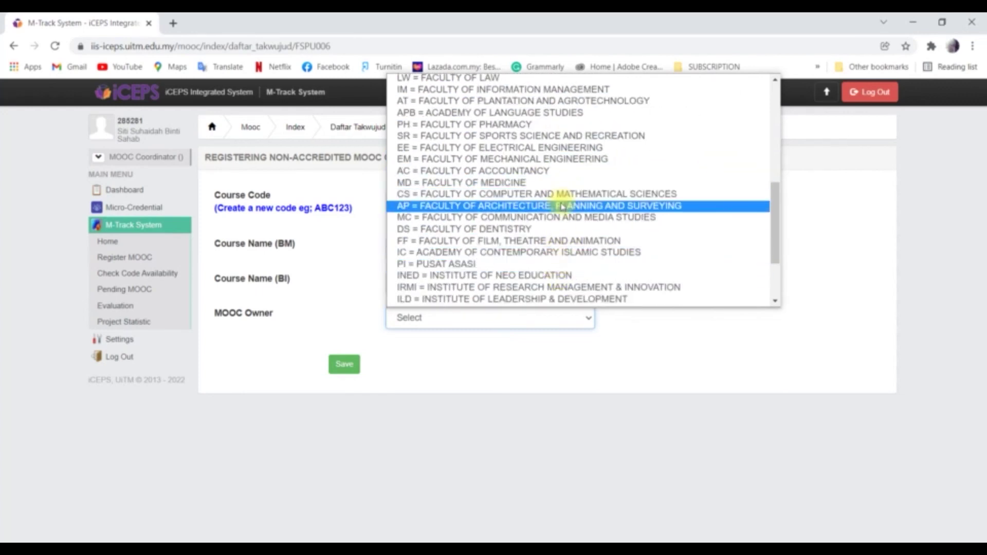
pyautogui.click(563, 206)
pyautogui.click(341, 372)
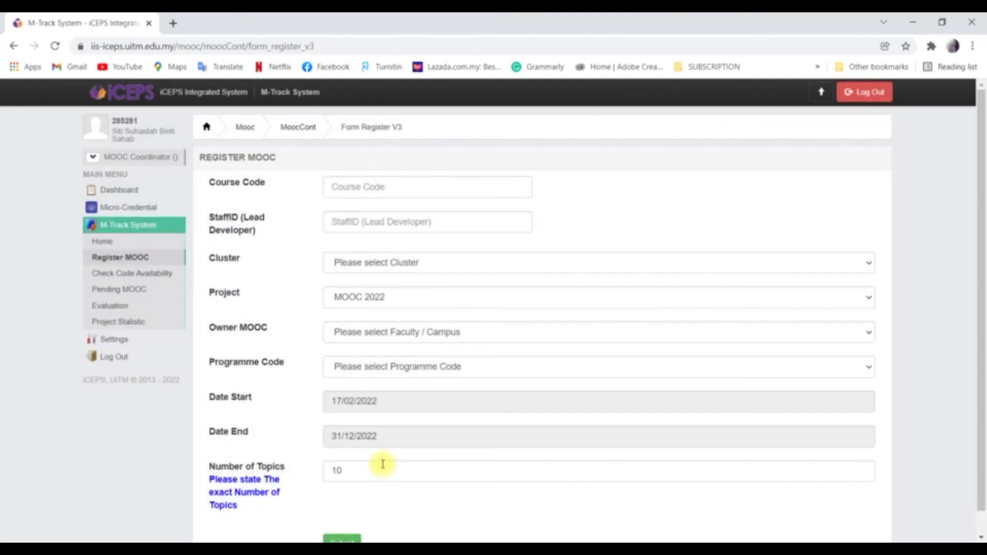
# - Change the course code from FSPU005 to FSPU006 to load its course name and faculty AP
pyautogui.click(367, 188)
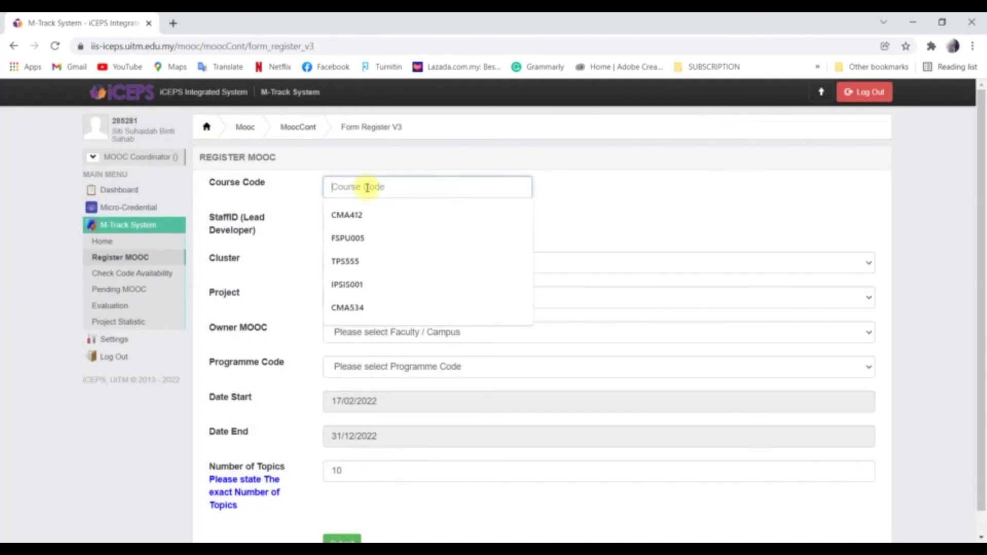
pyautogui.click(381, 240)
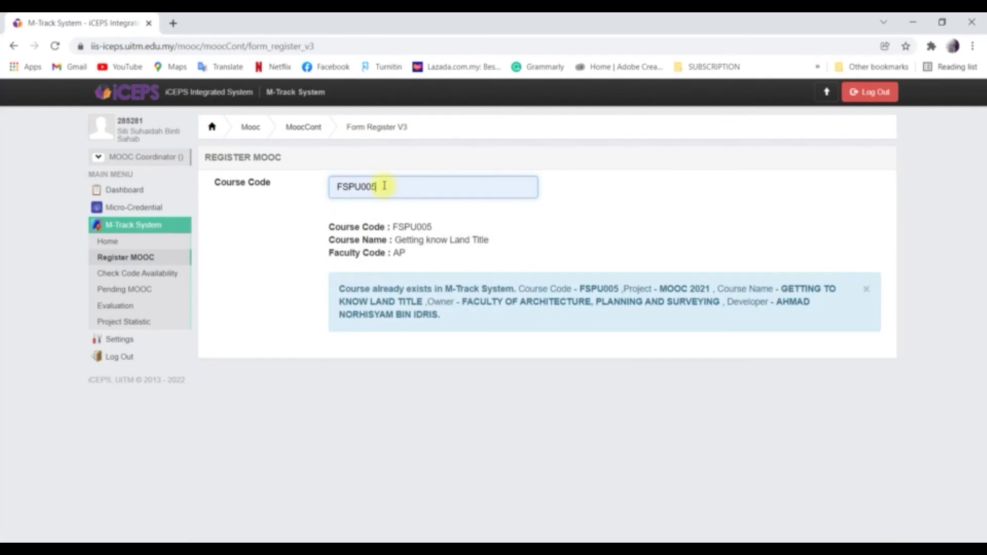
pyautogui.press('BackSpace')
pyautogui.write('6')
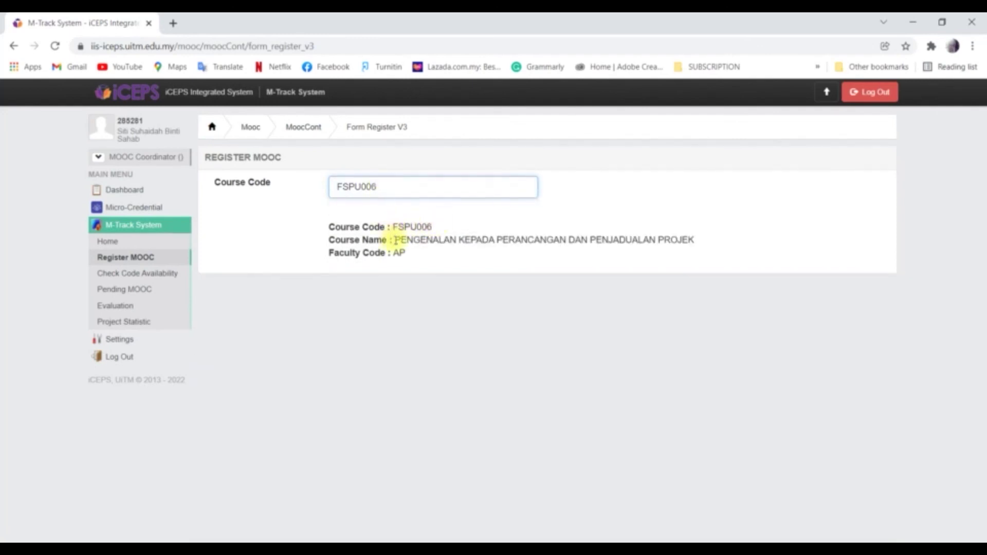
pyautogui.moveTo(396, 239); pyautogui.dragTo(720, 241)
pyautogui.click(430, 191)
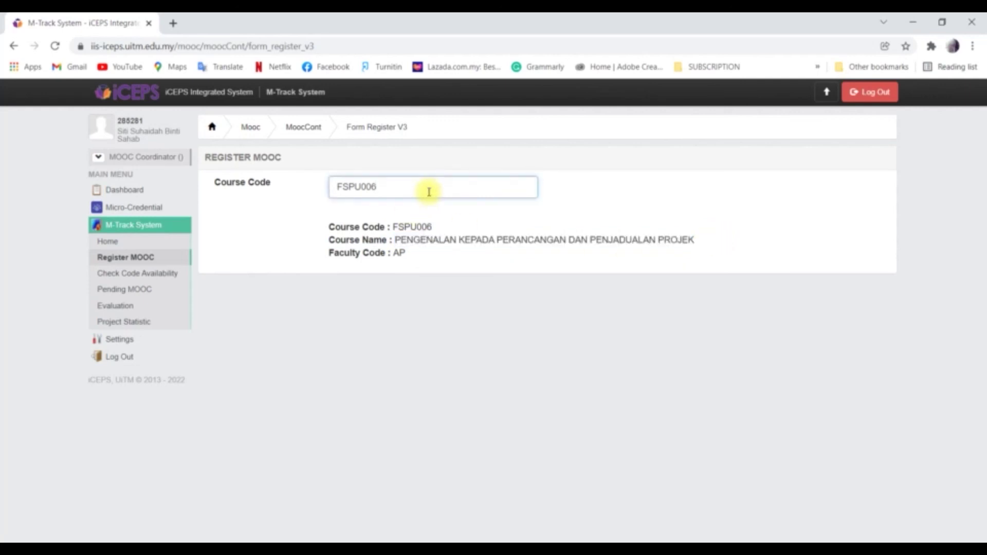
pyautogui.press('Return')
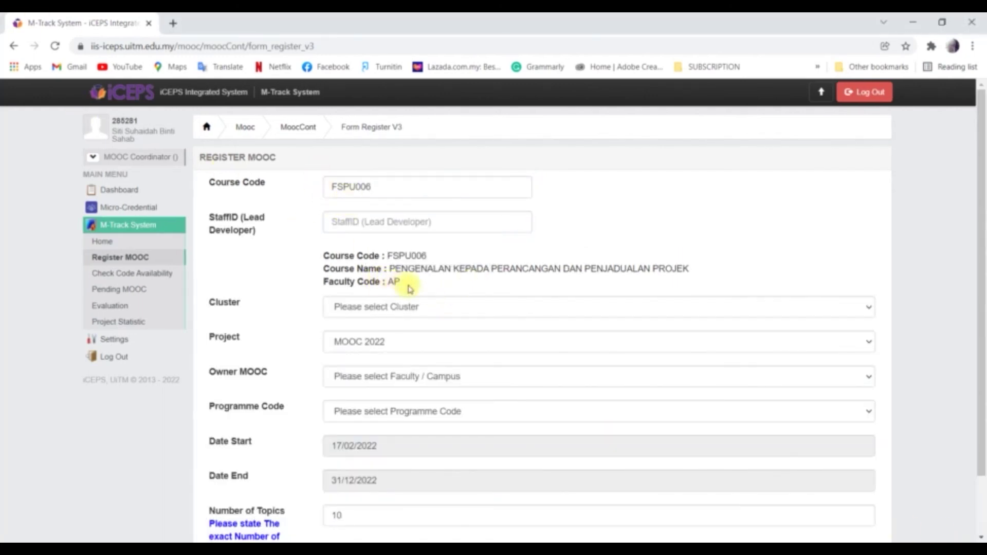
# - Go to the lead developer StaffID field and scroll through the FSPU006 registration form
pyautogui.moveTo(410, 289); pyautogui.dragTo(370, 225)
pyautogui.click(370, 225)
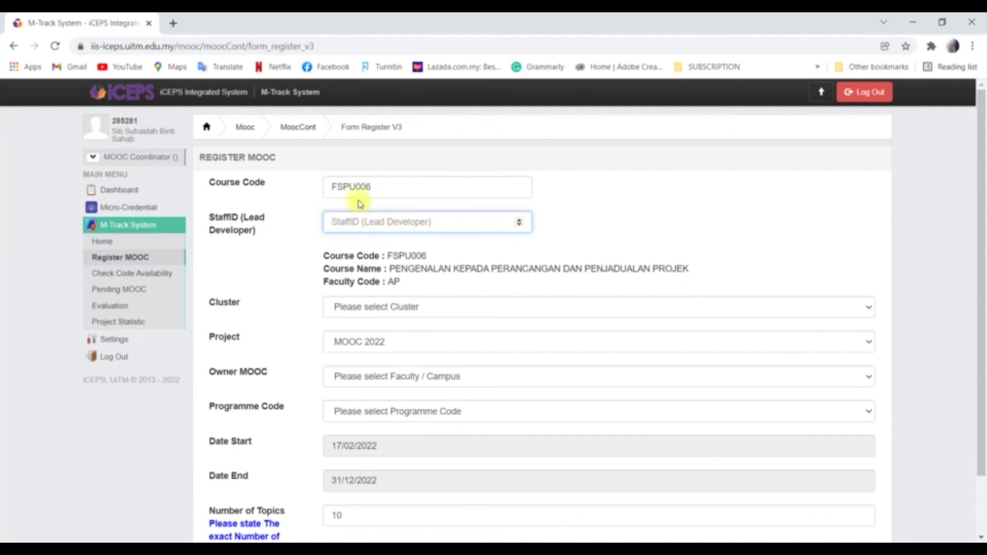
pyautogui.scroll(-2, 383, 273)
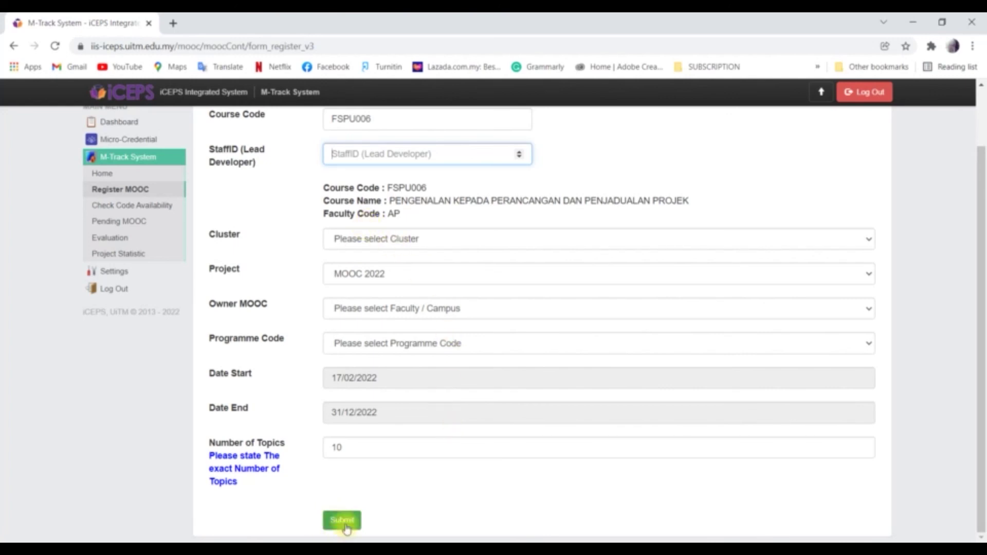
pyautogui.scroll(2, 386, 478)
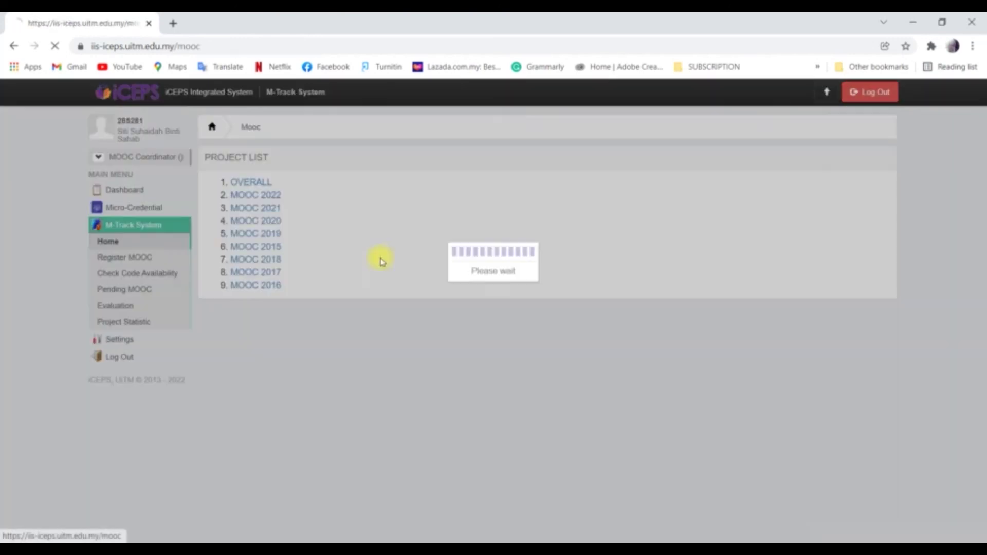